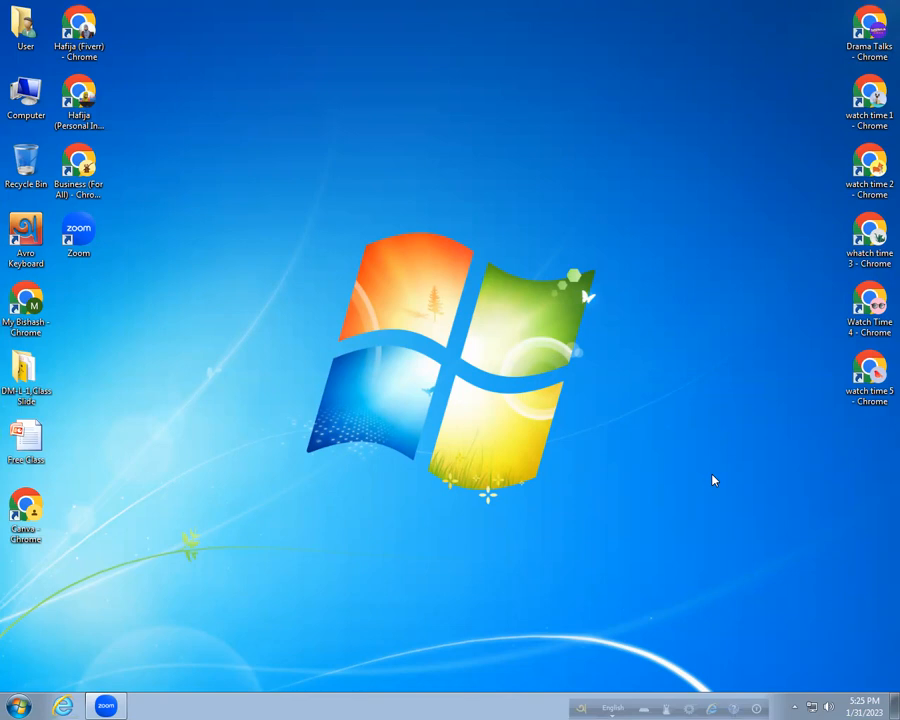
- Launch Chrome with the Business (For All) profile, go to Google Sheets and open the Test2 spreadsheet
left_click(84, 166)
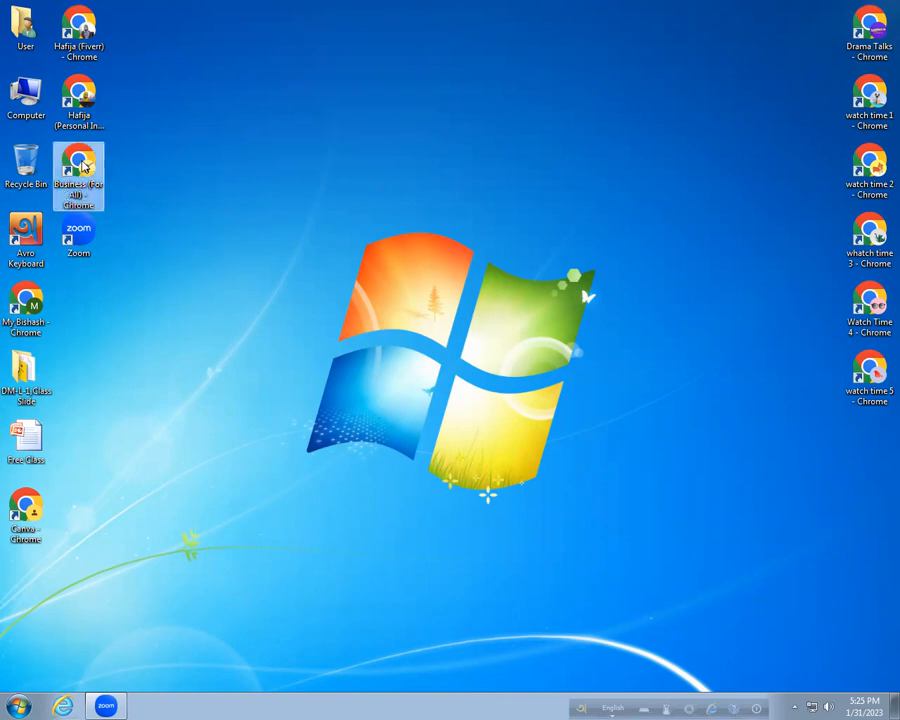
double_click(84, 166)
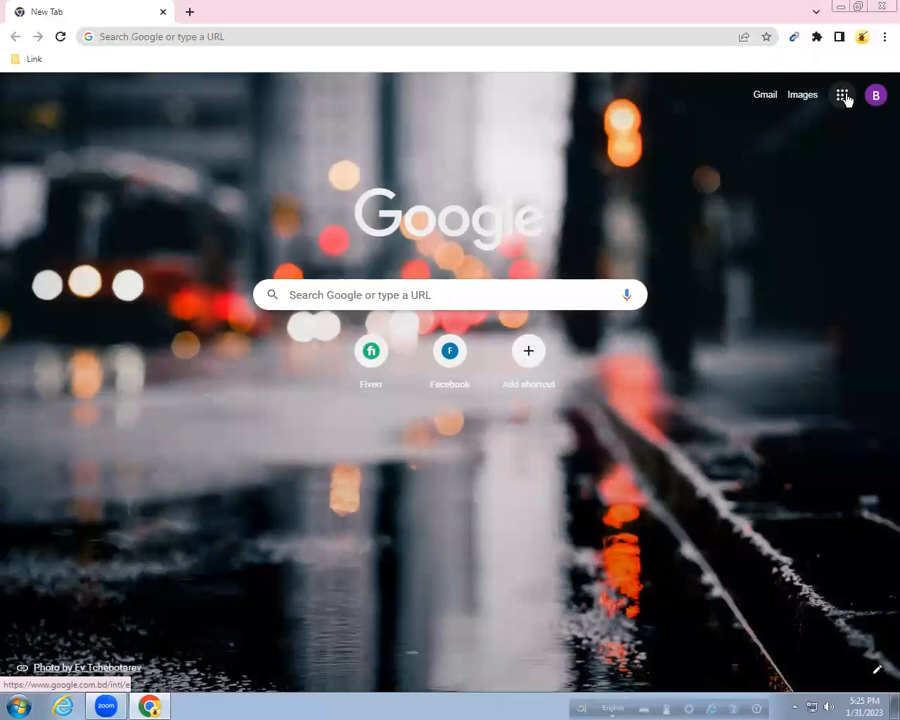
left_click(844, 96)
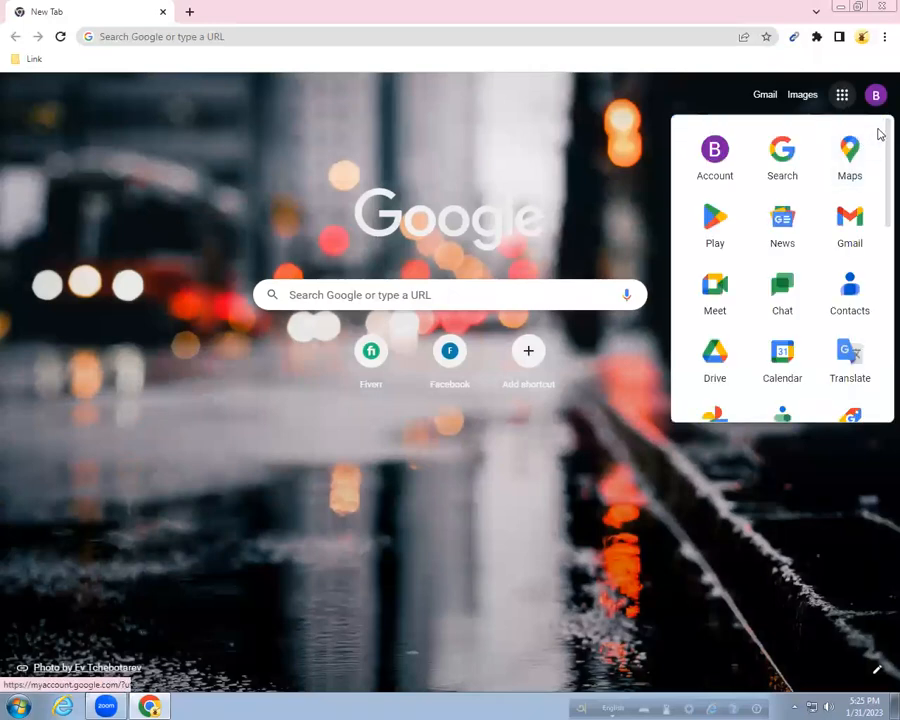
scroll(878, 170, "down", 1)
scroll(879, 181, "down", 2)
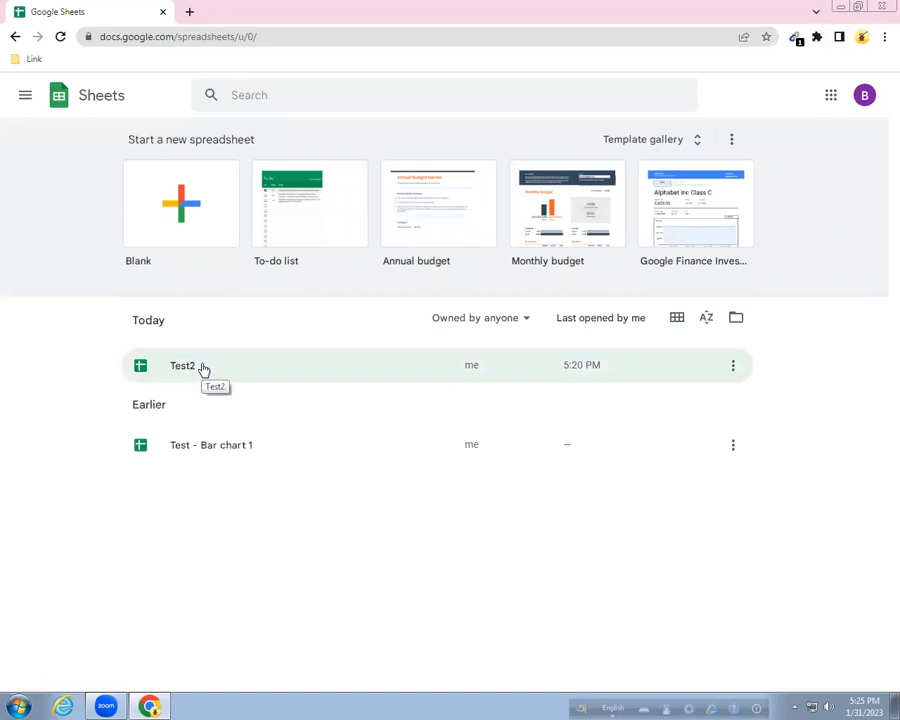
left_click(203, 367)
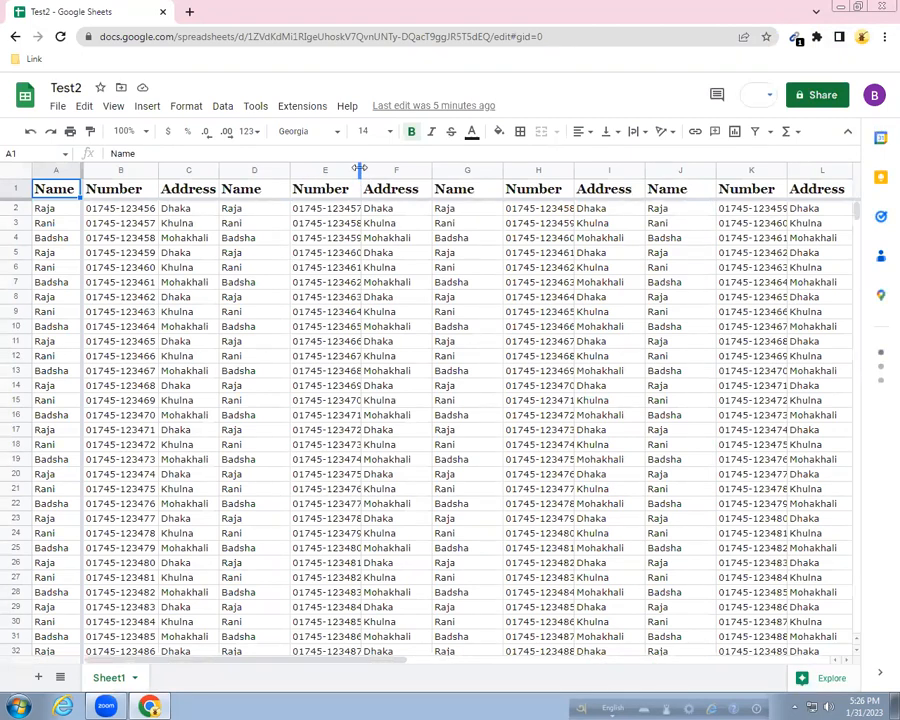
- Adjust the widths of columns E through I to fit their contents
left_click_drag(360, 168, 366, 168)
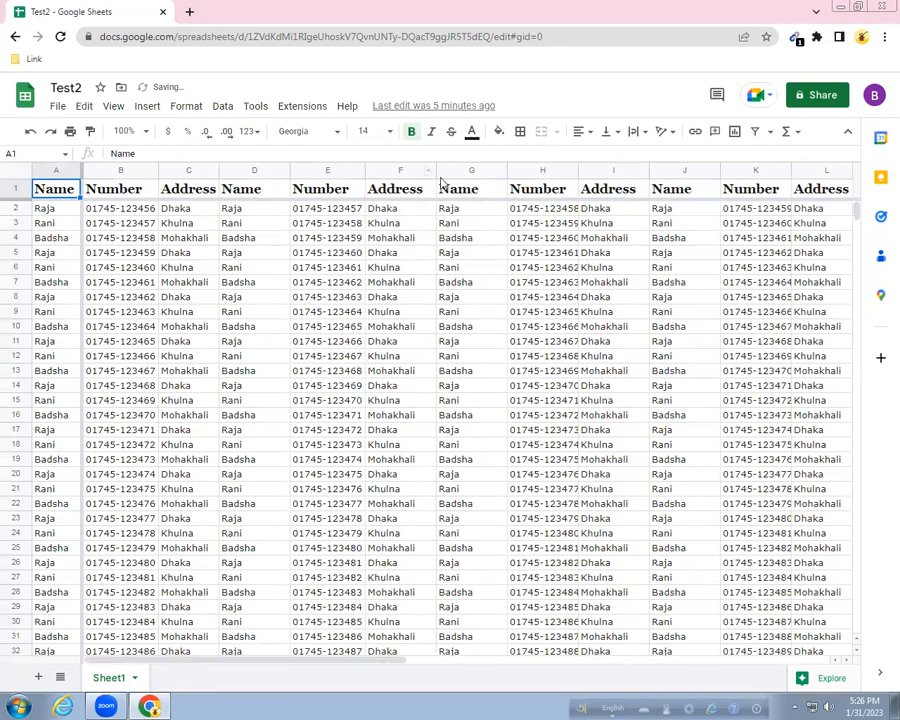
left_click_drag(432, 167, 425, 167)
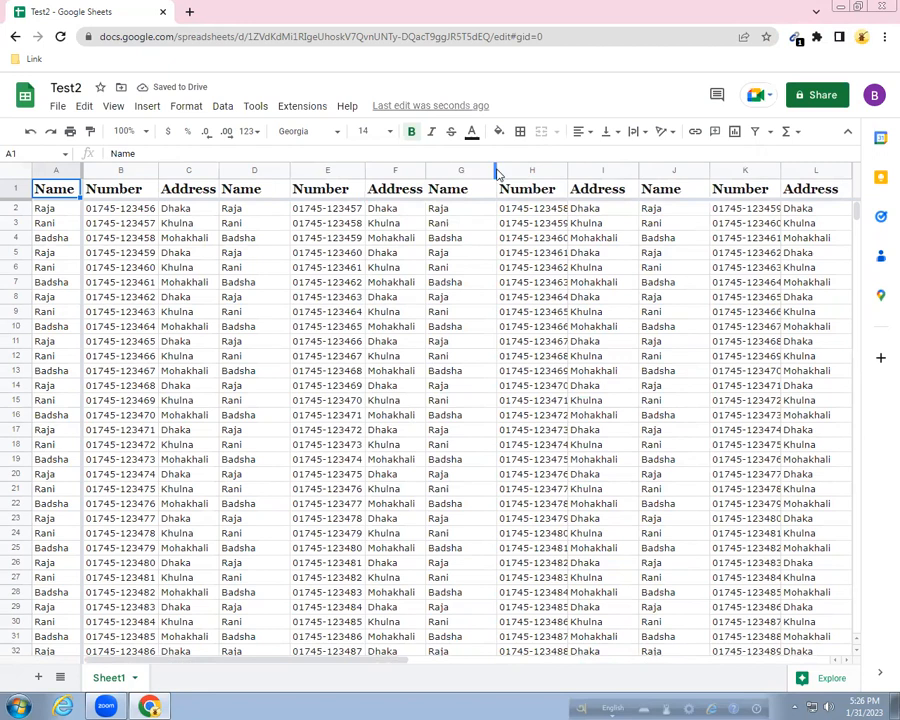
left_click_drag(494, 168, 474, 168)
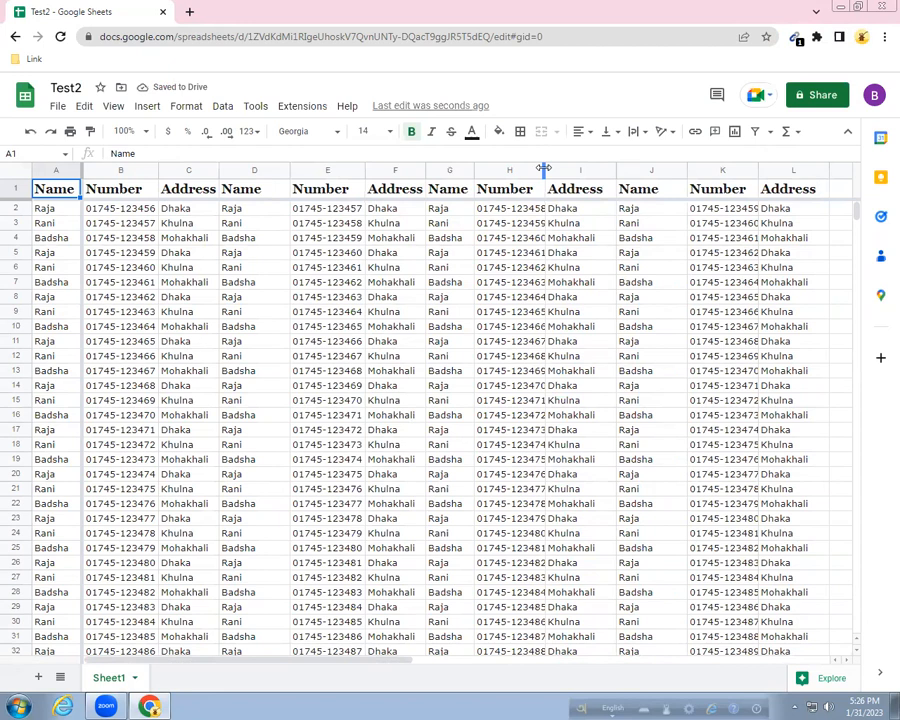
left_click_drag(544, 168, 549, 168)
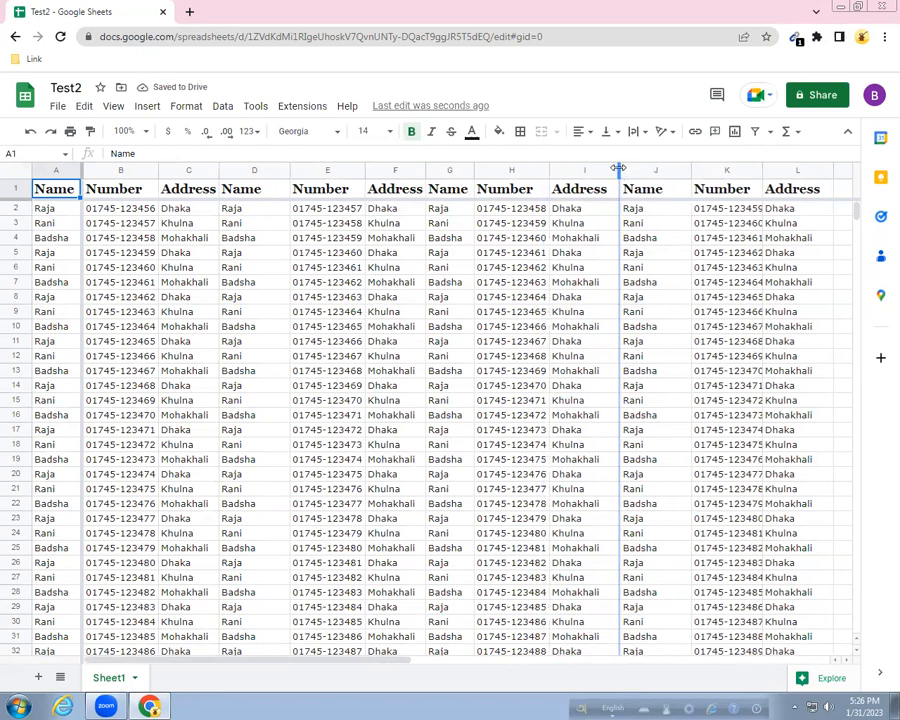
left_click_drag(618, 168, 609, 168)
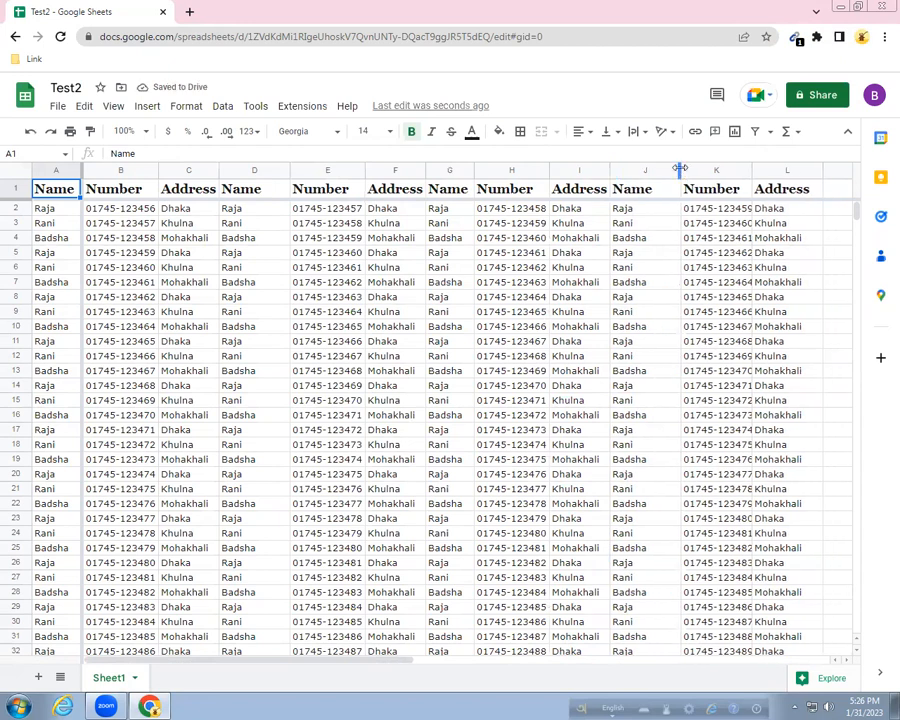
- Fit the widths of columns J, K, L and the Name column D to their contents
left_click_drag(680, 168, 658, 168)
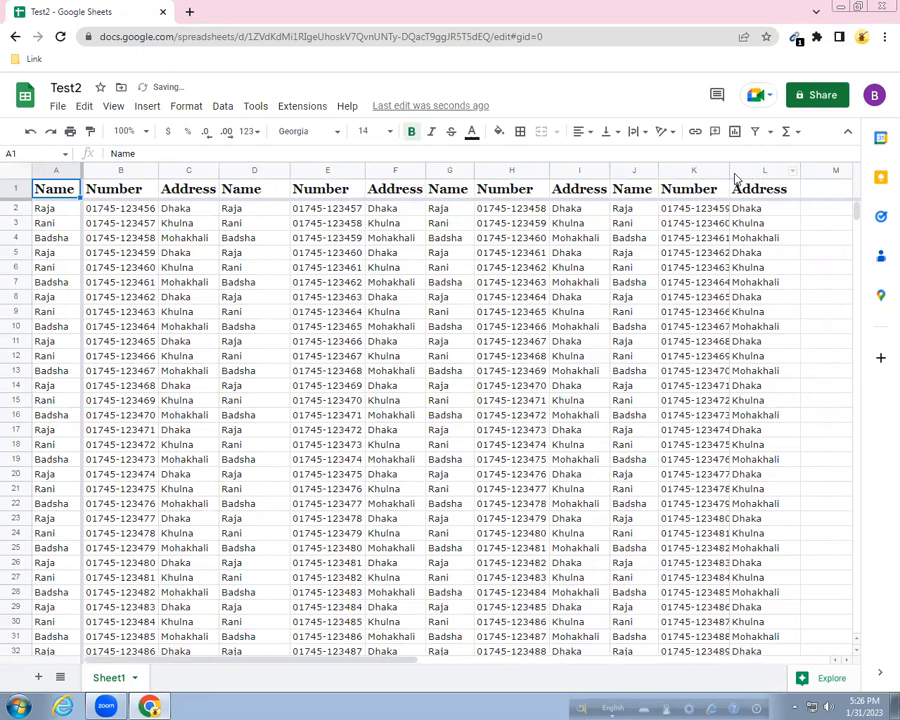
left_click_drag(728, 168, 802, 173)
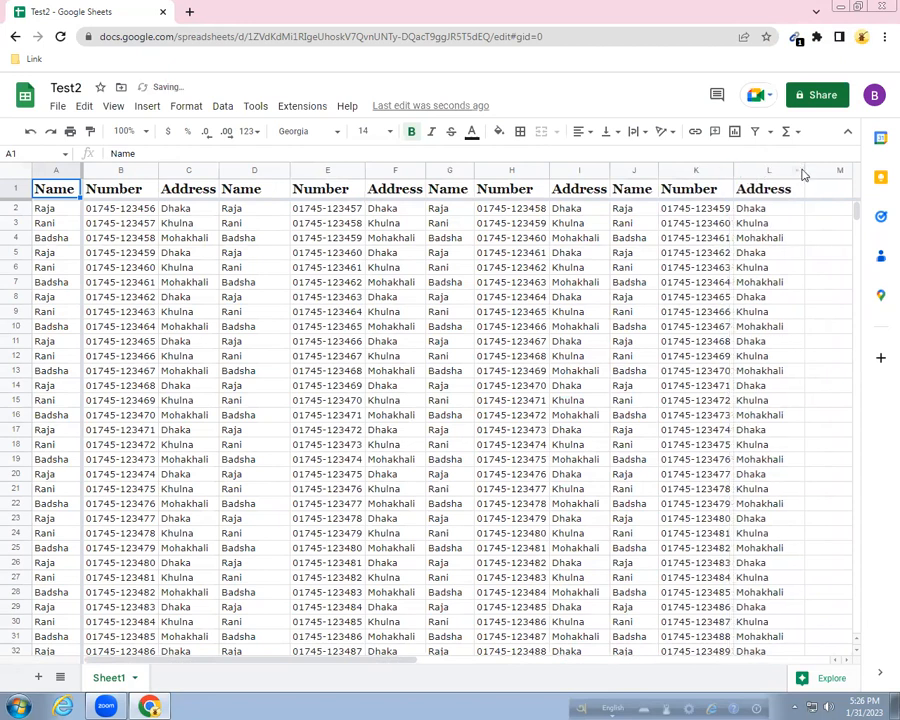
double_click(804, 169)
double_click(288, 169)
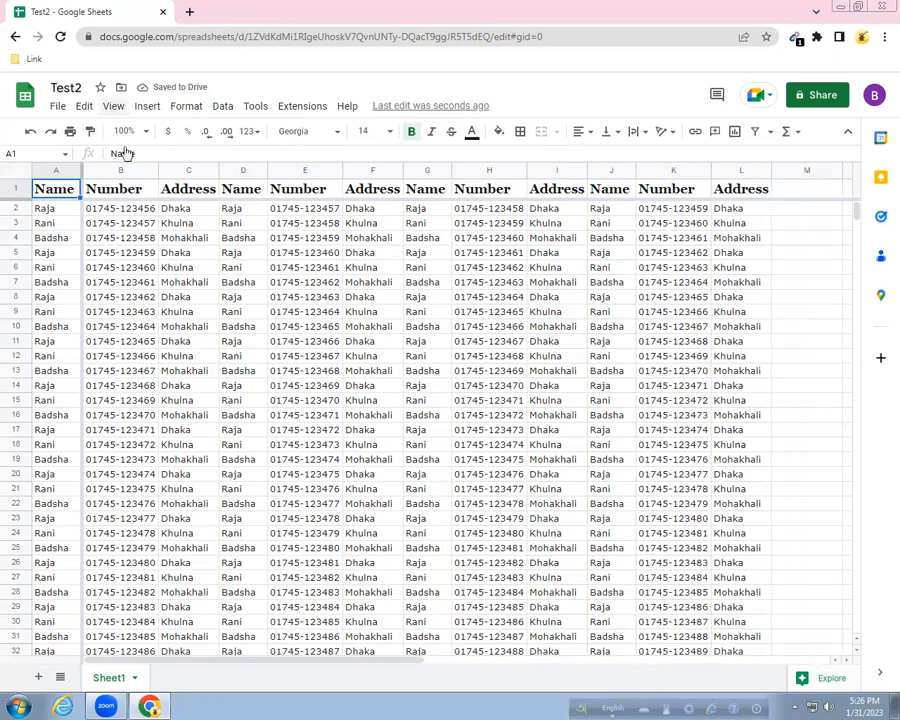
left_click(114, 106)
mouse_move(125, 154)
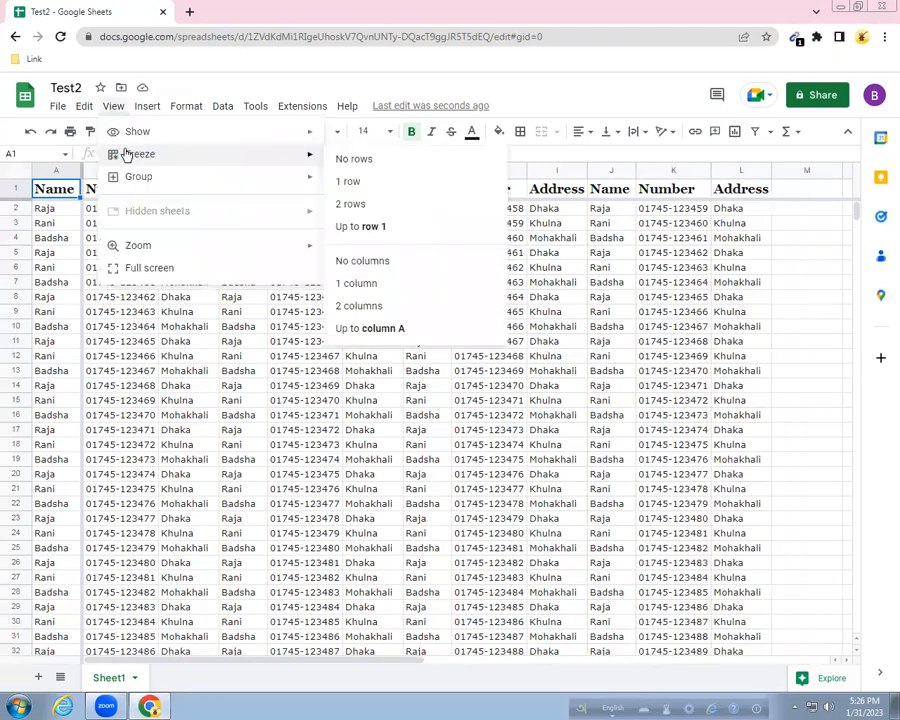
- Try a yellow fill on header row 1, and replace it with a light blue-grey fill
left_click(24, 188)
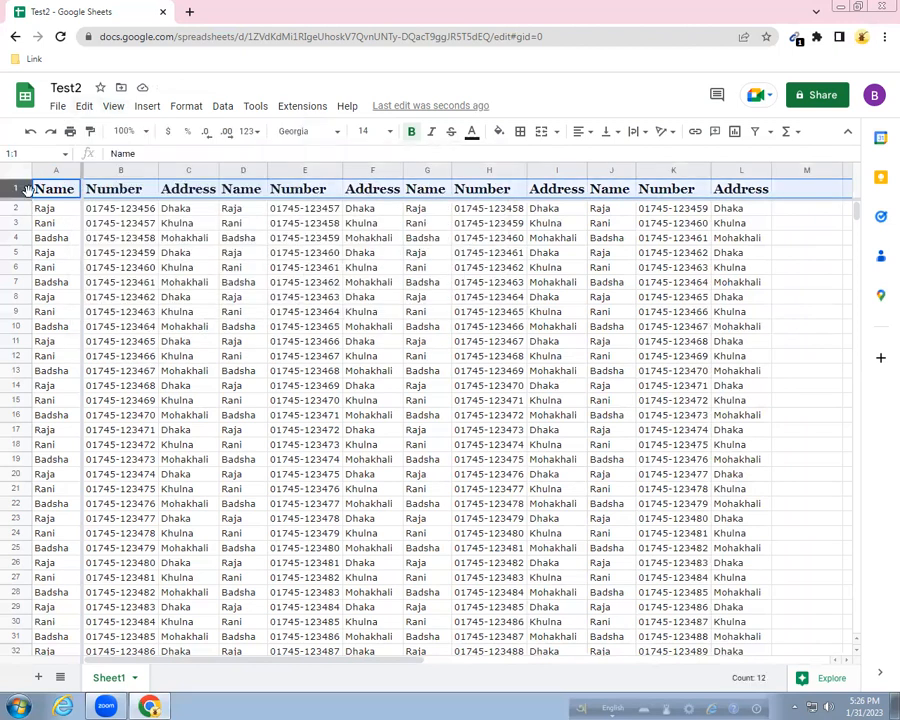
left_click(499, 132)
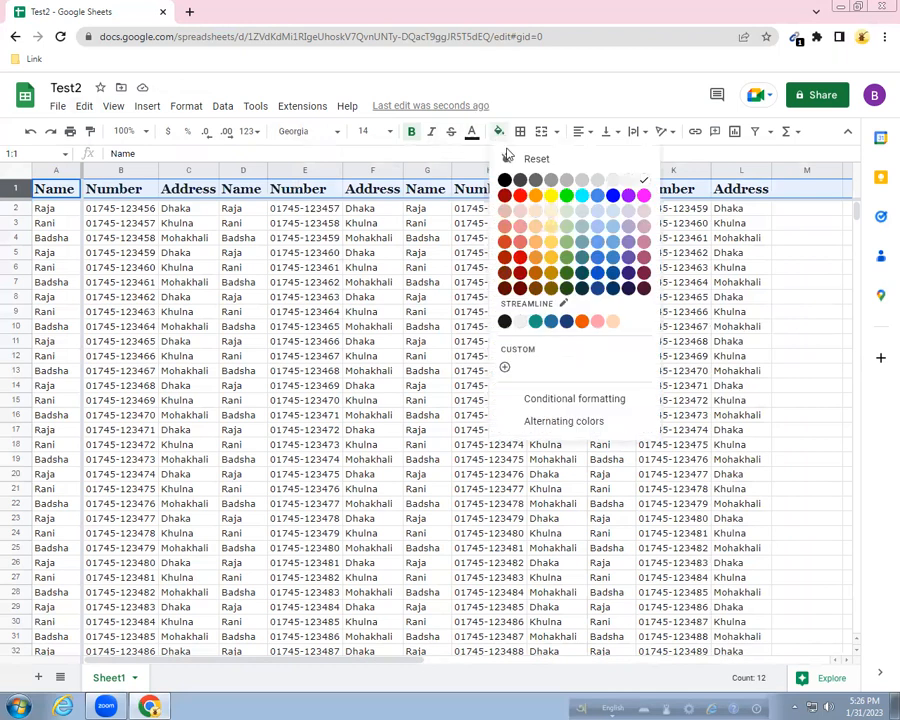
left_click(550, 195)
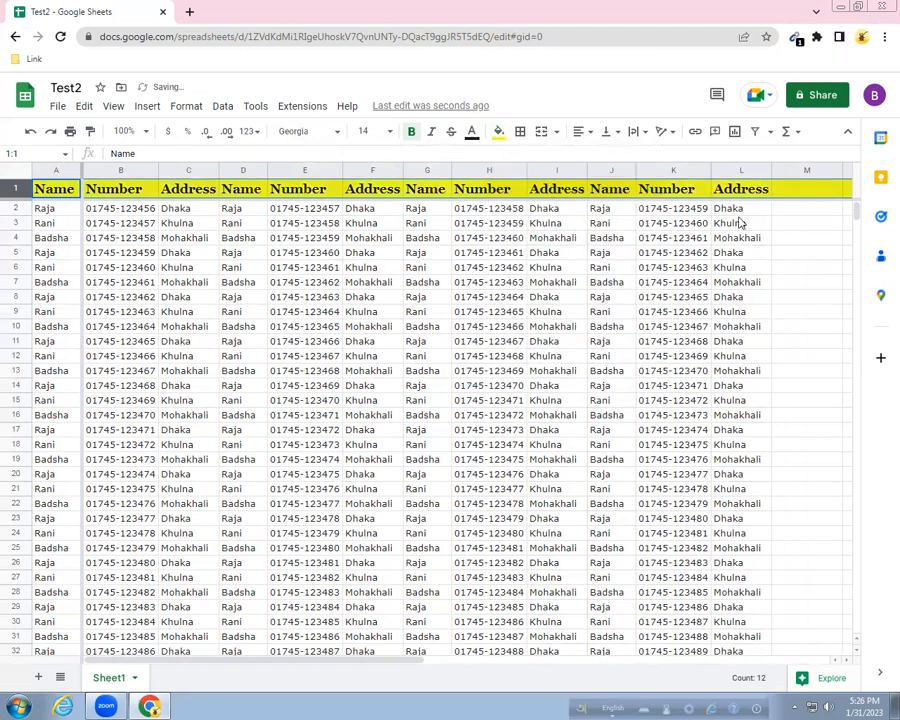
left_click(498, 132)
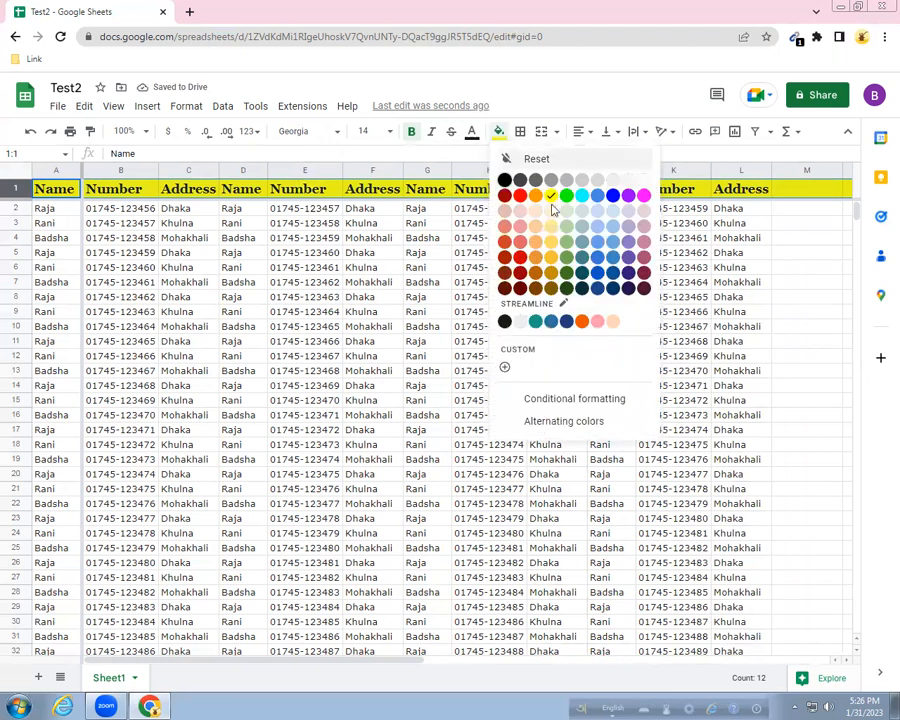
left_click(530, 160)
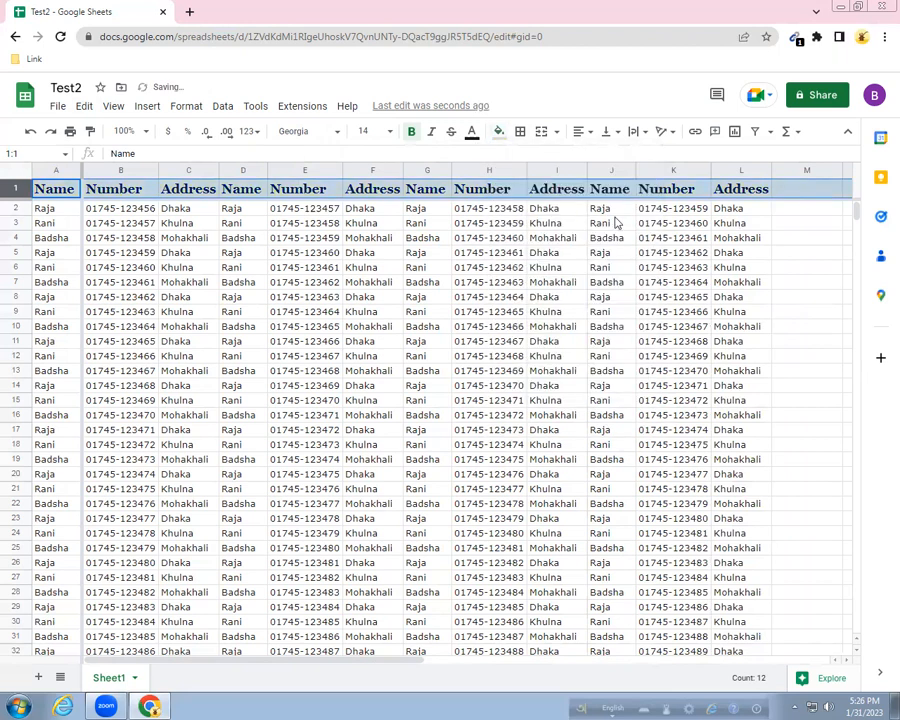
left_click(776, 240)
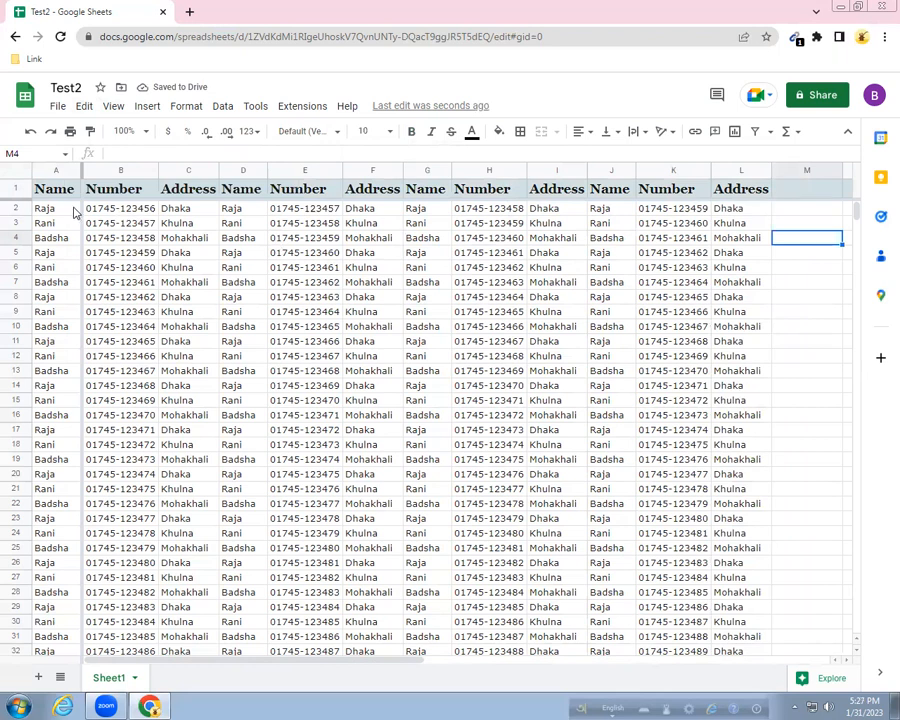
- Insert a pie chart counting the entries of the Name column, and reposition it over the data below row 5
left_click(147, 106)
mouse_move(163, 131)
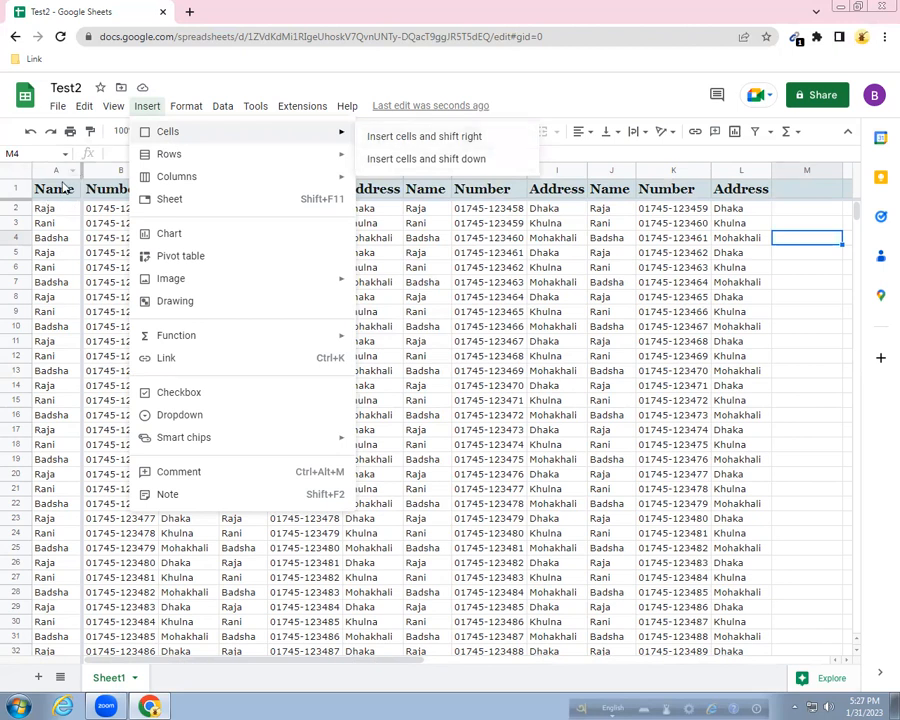
mouse_move(280, 158)
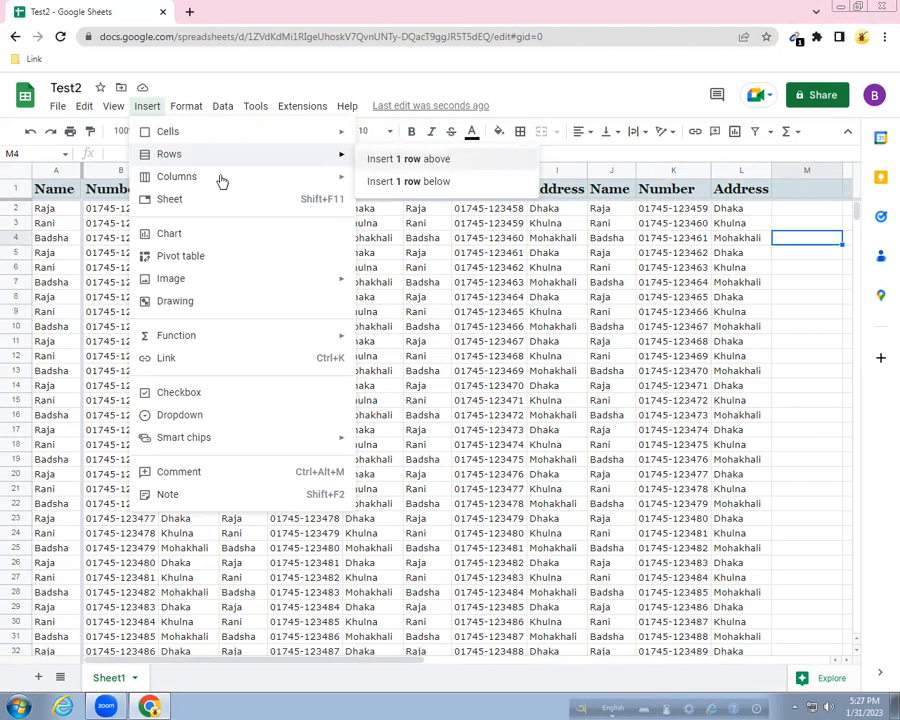
mouse_move(200, 178)
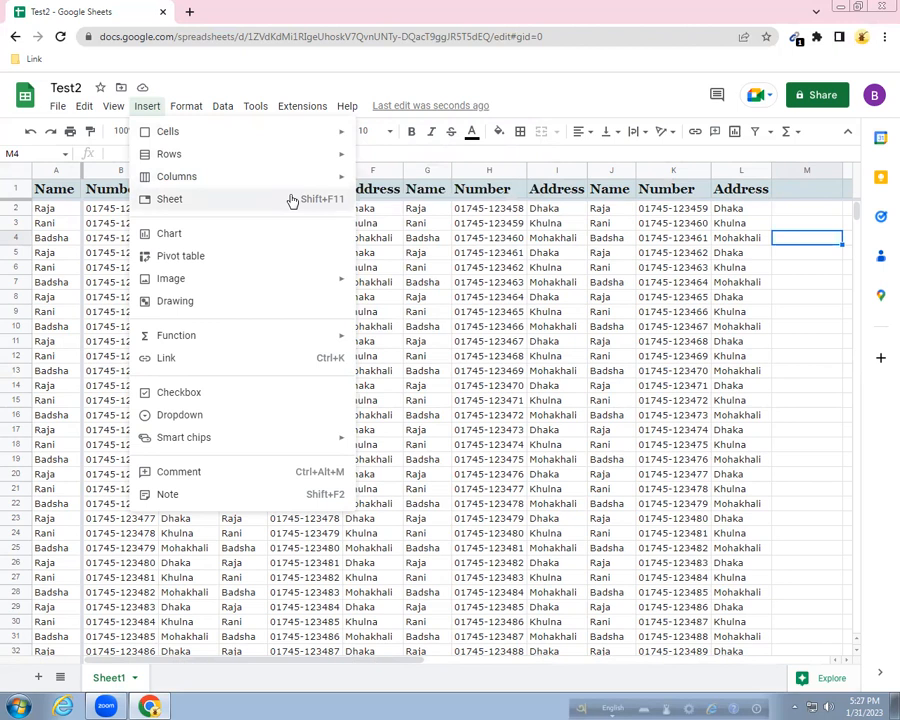
double_click(178, 238)
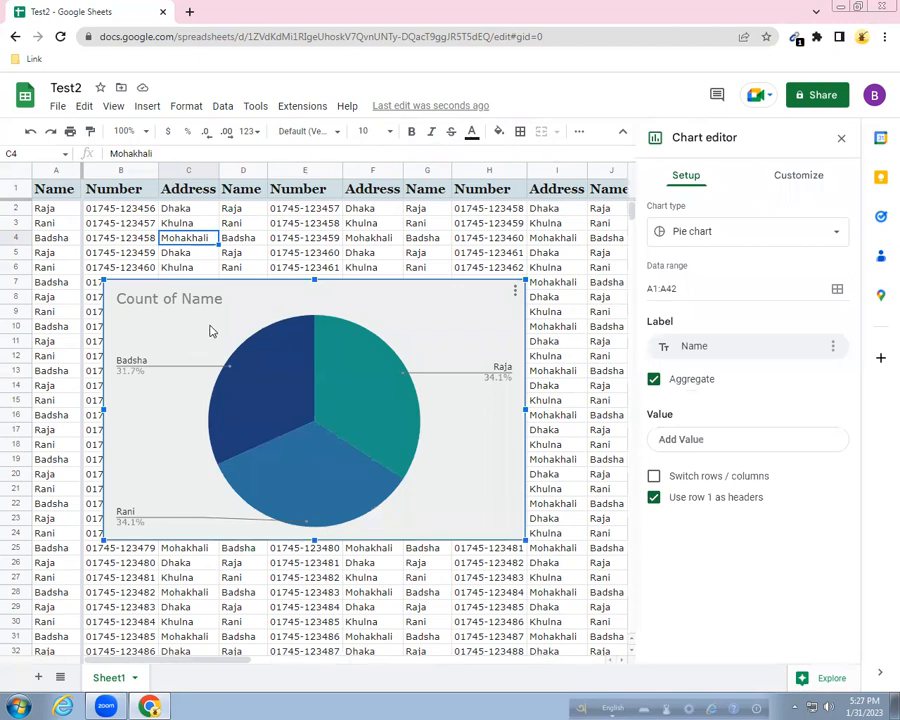
left_click_drag(210, 331, 439, 312)
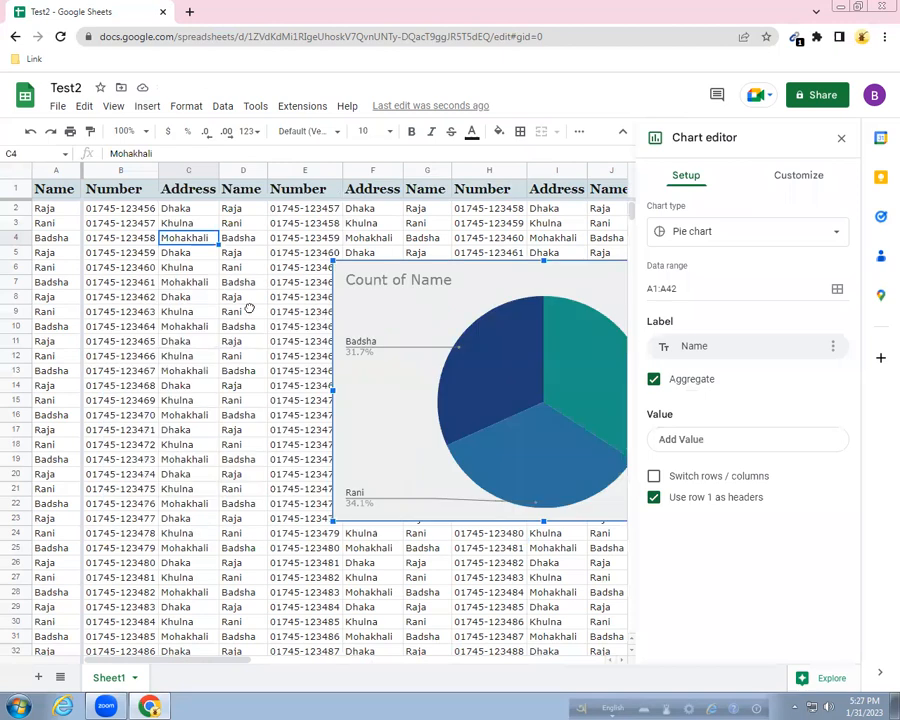
left_click_drag(582, 313, 584, 313)
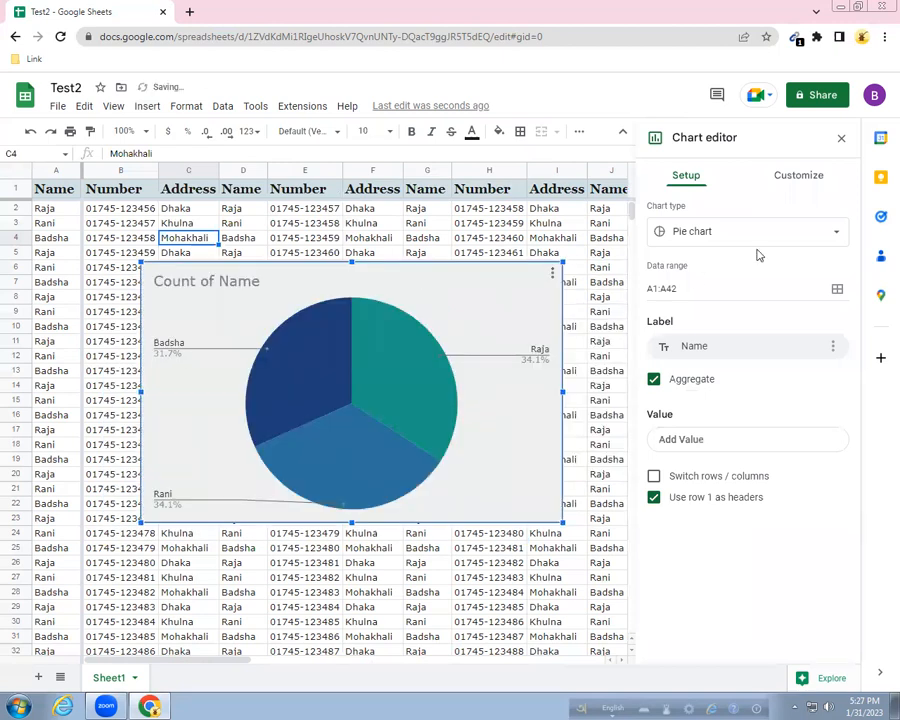
- Look through the pie chart's customization categories and label options, and close the chart editor
left_click(795, 176)
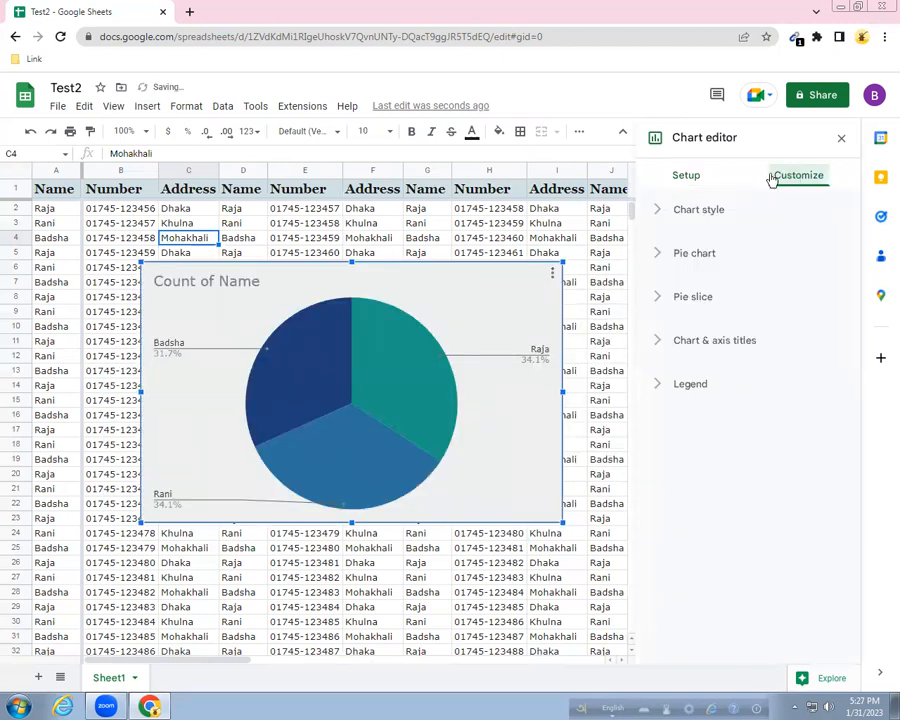
left_click(692, 177)
left_click(705, 346)
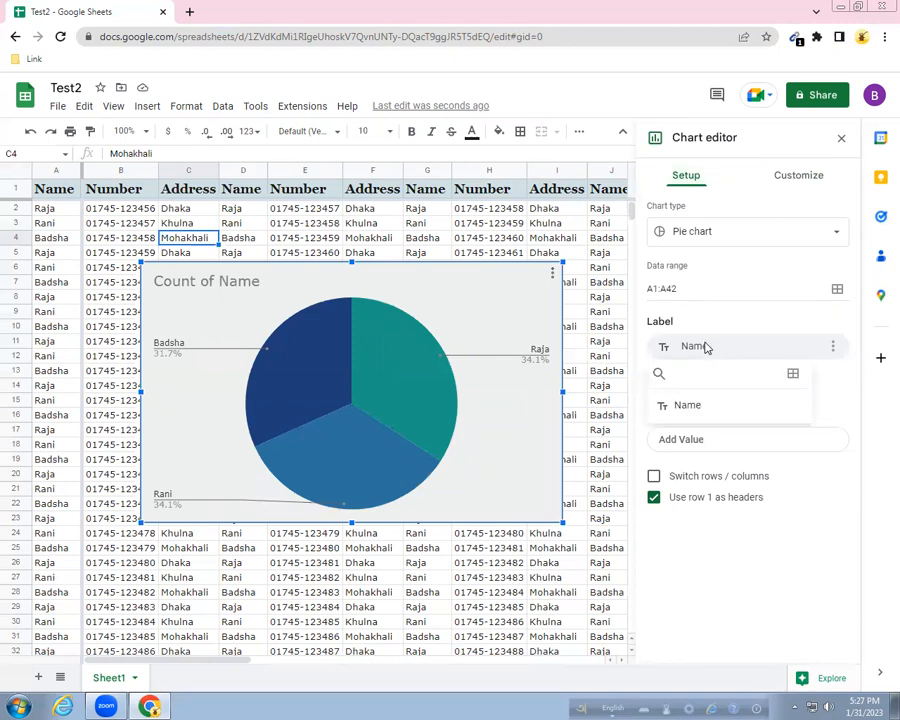
left_click(842, 141)
left_click(842, 141)
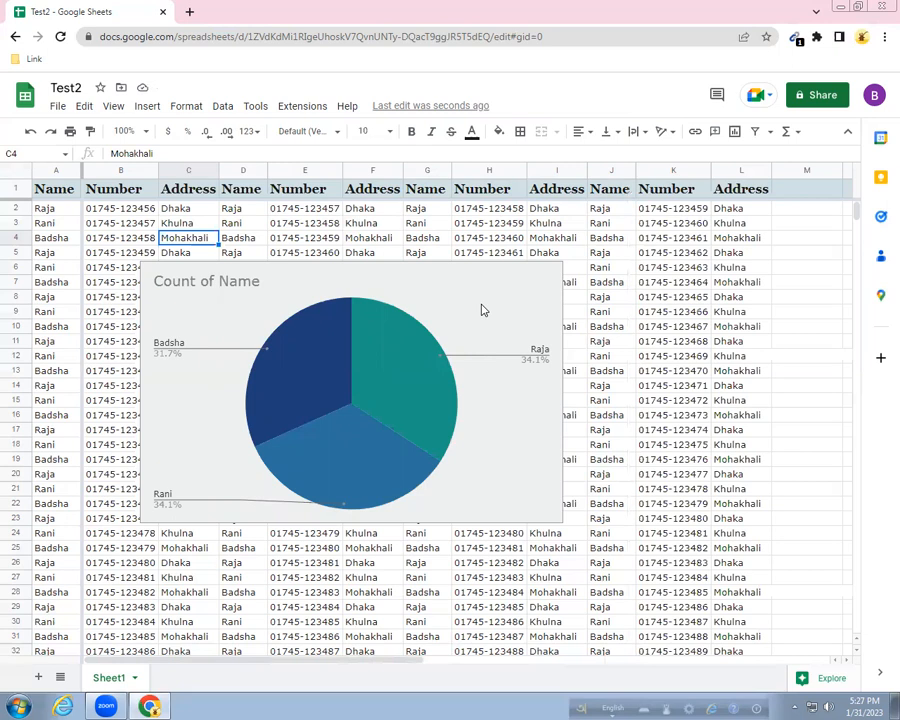
- Delete the Count of Name pie chart from the sheet
left_click(519, 288)
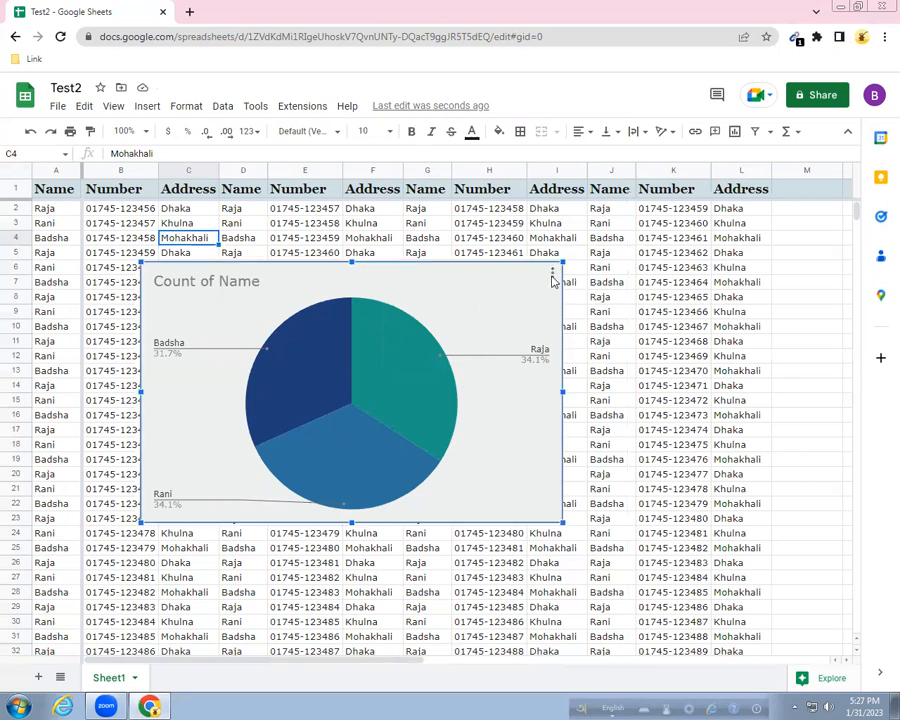
left_click(552, 273)
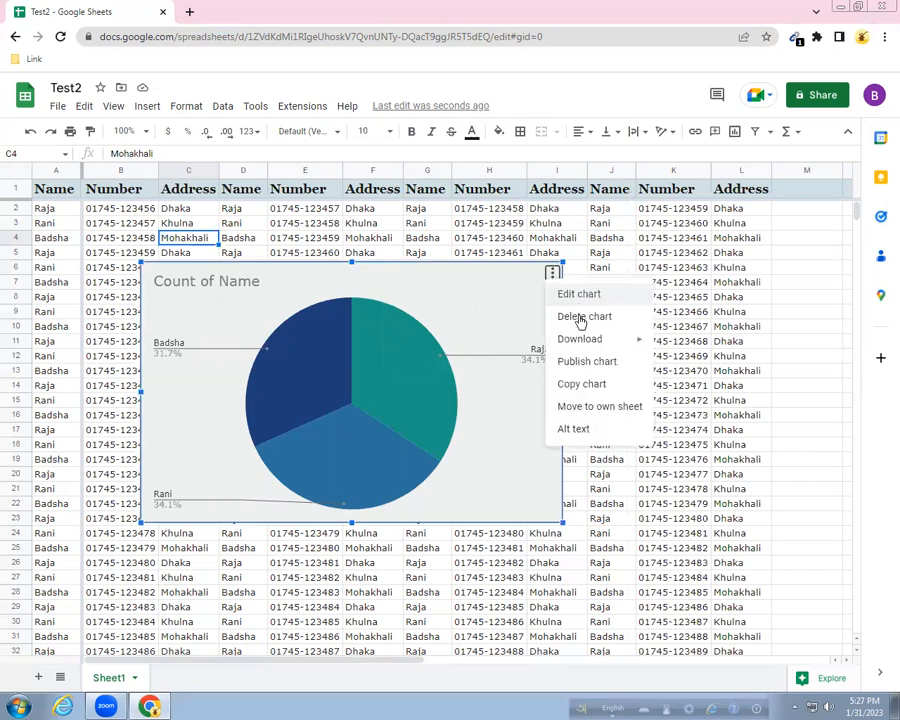
left_click(582, 317)
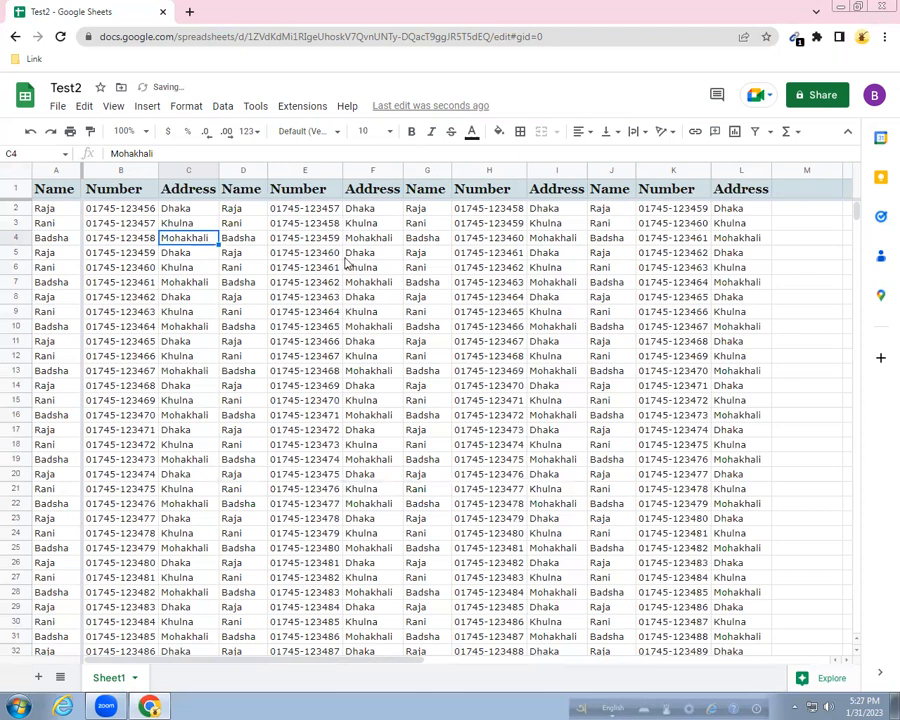
- Insert the picture "White Minimalist Car Service & Treatment (Presentation (169)) (1)" from Downloads as an image inside cell M6
left_click(146, 106)
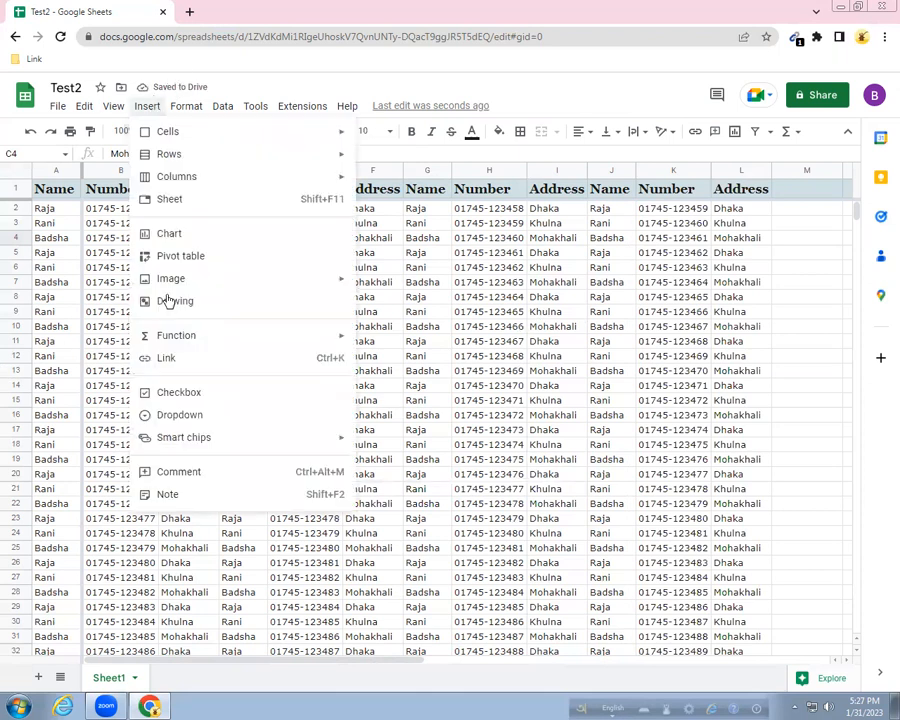
left_click(797, 270)
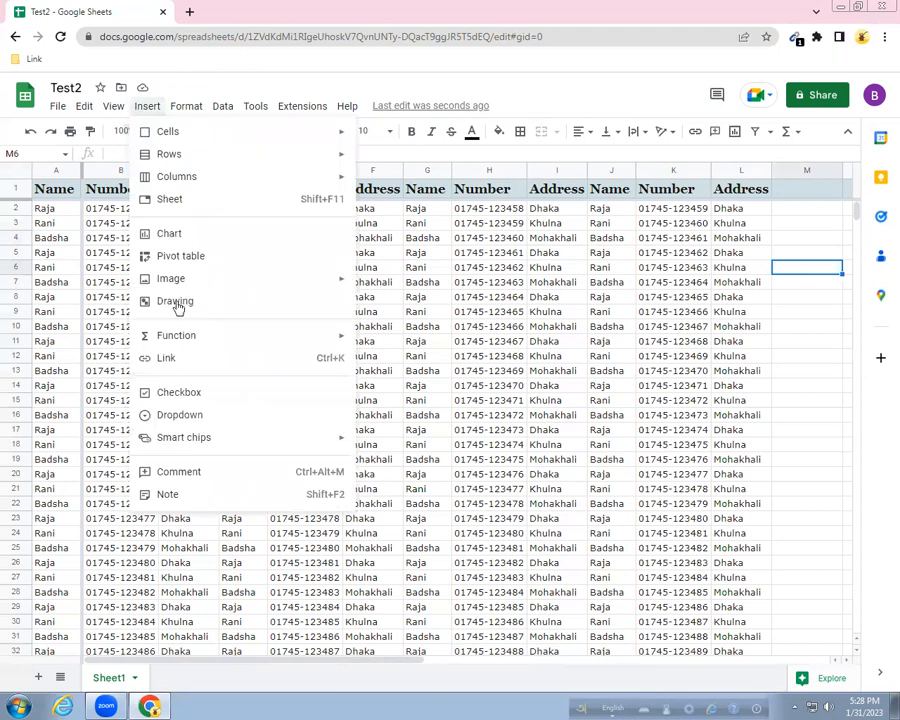
mouse_move(176, 279)
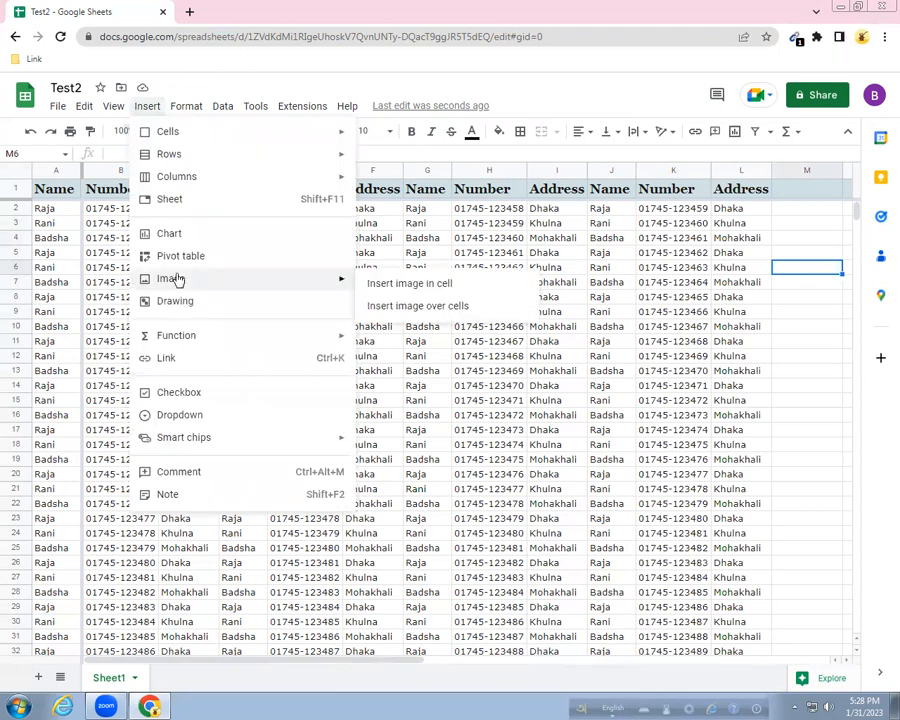
left_click(429, 285)
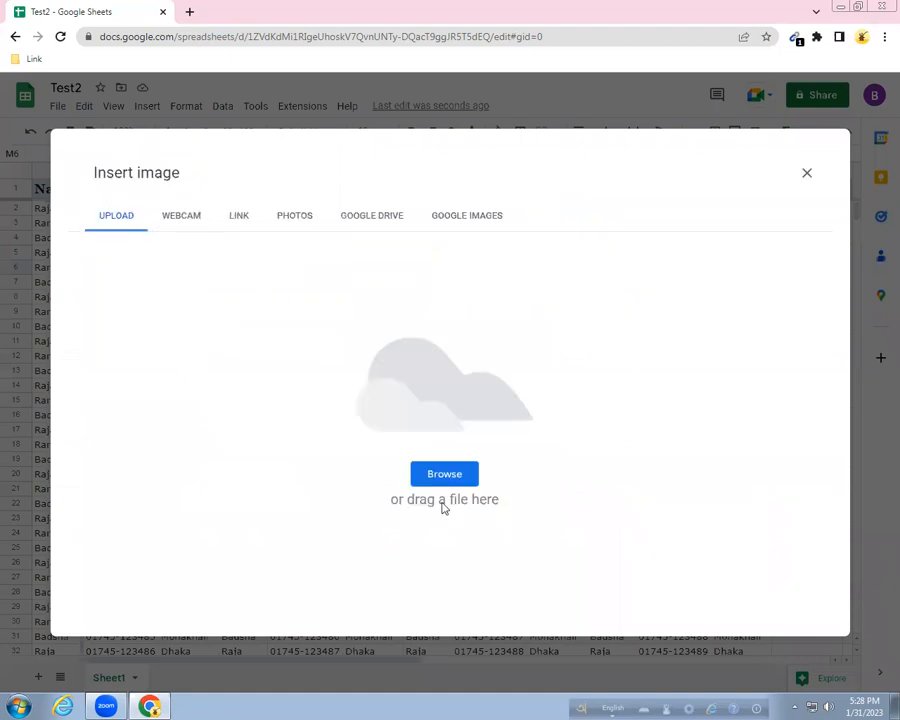
left_click(448, 473)
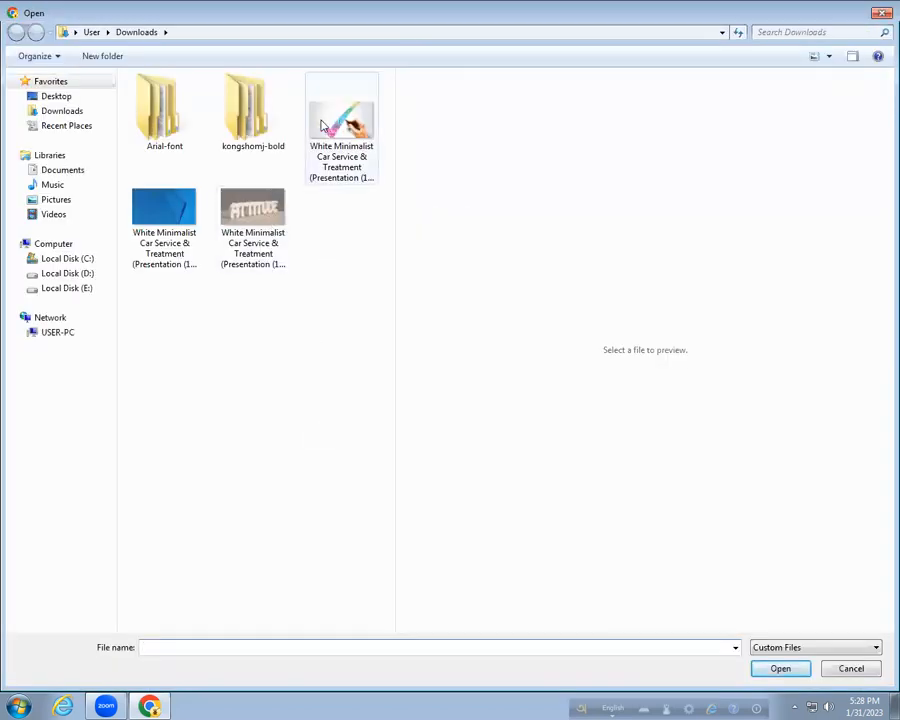
left_click(376, 152)
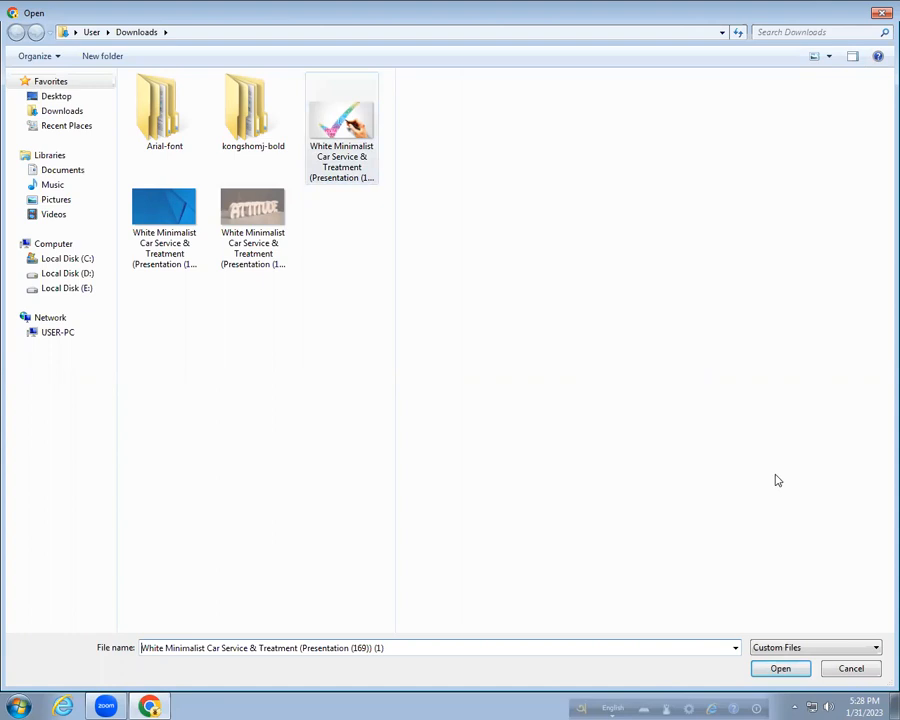
left_click(778, 669)
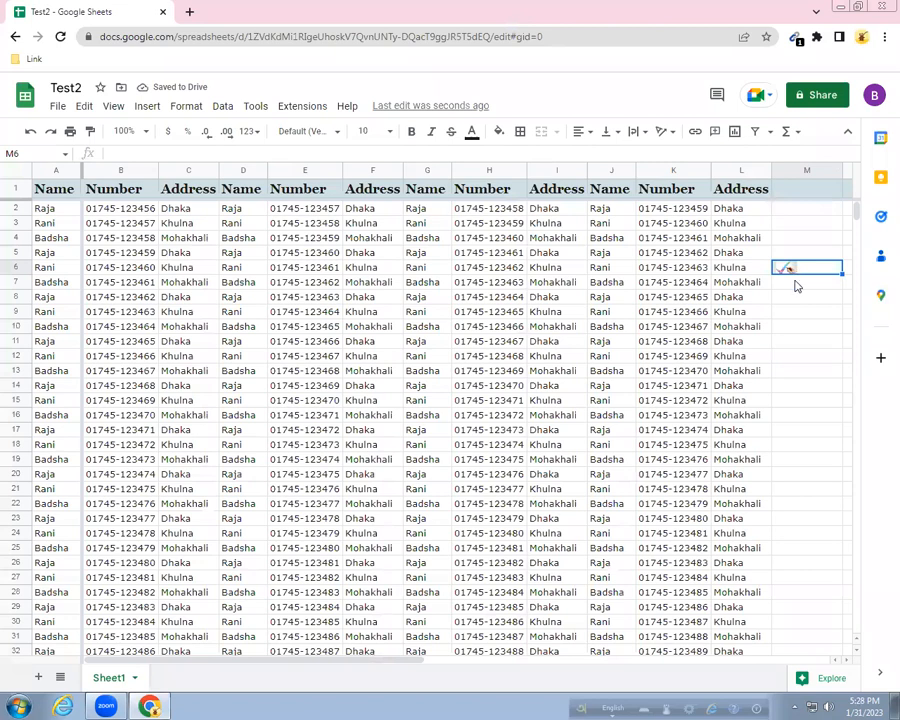
left_click_drag(790, 238, 792, 297)
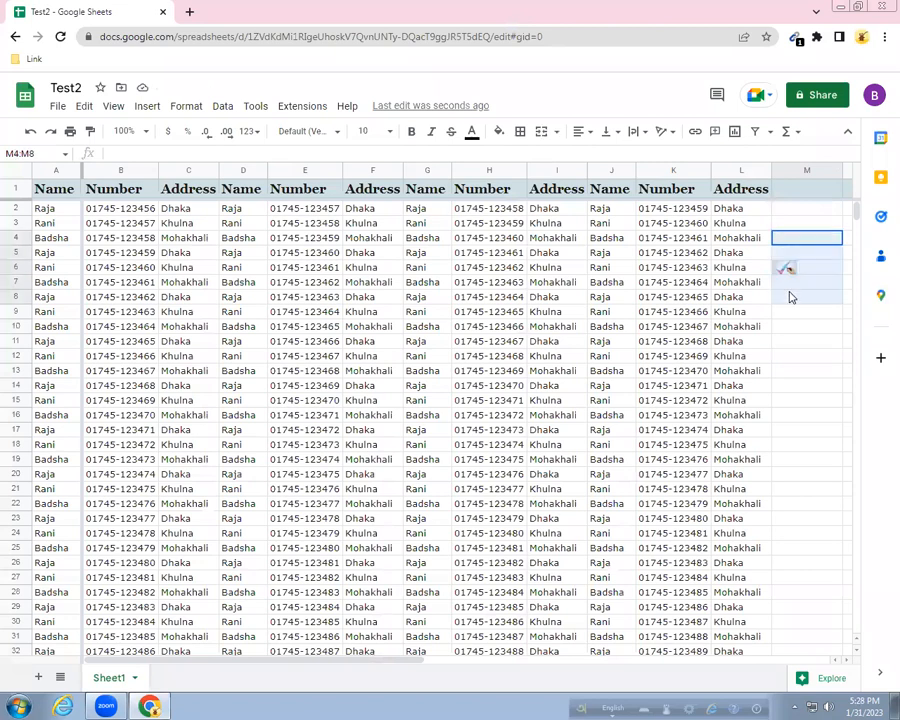
left_click(803, 327)
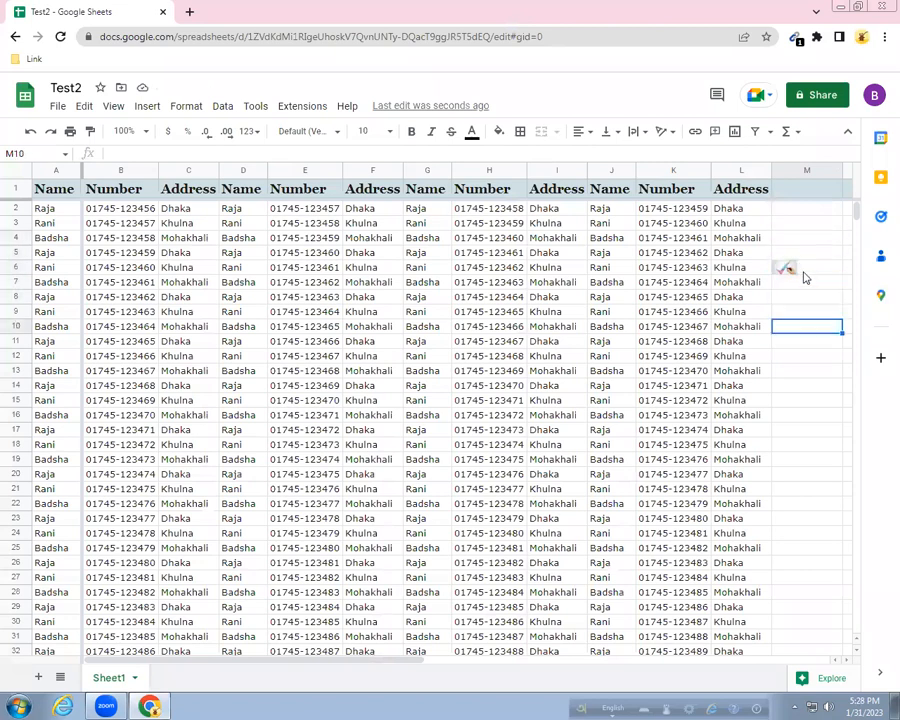
- Insert the ATTITUDE picture from Downloads as an image over the cells, starting from cell M8
left_click(799, 298)
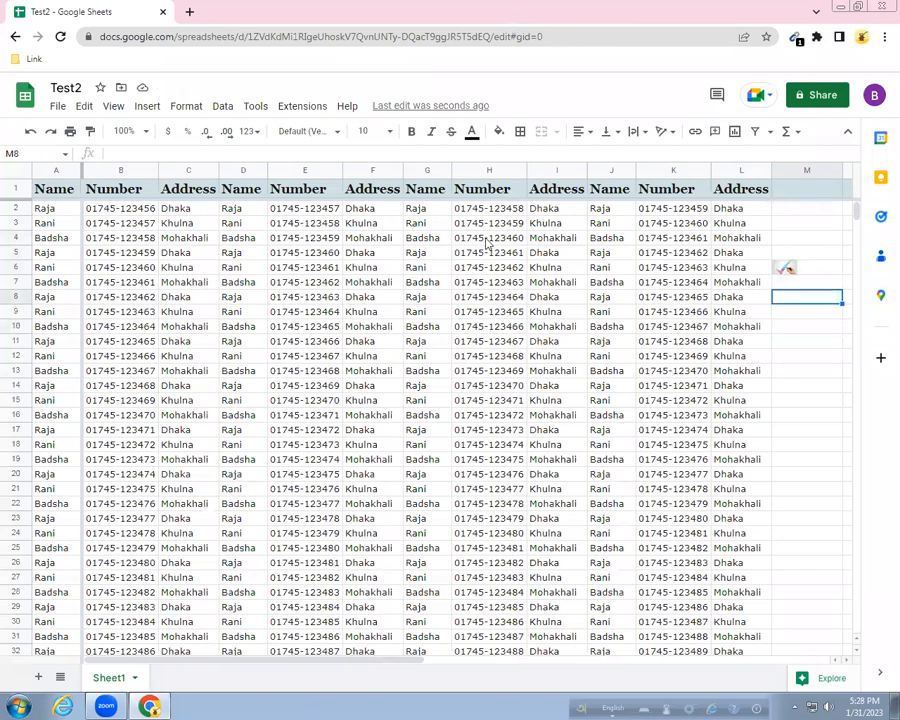
left_click(147, 106)
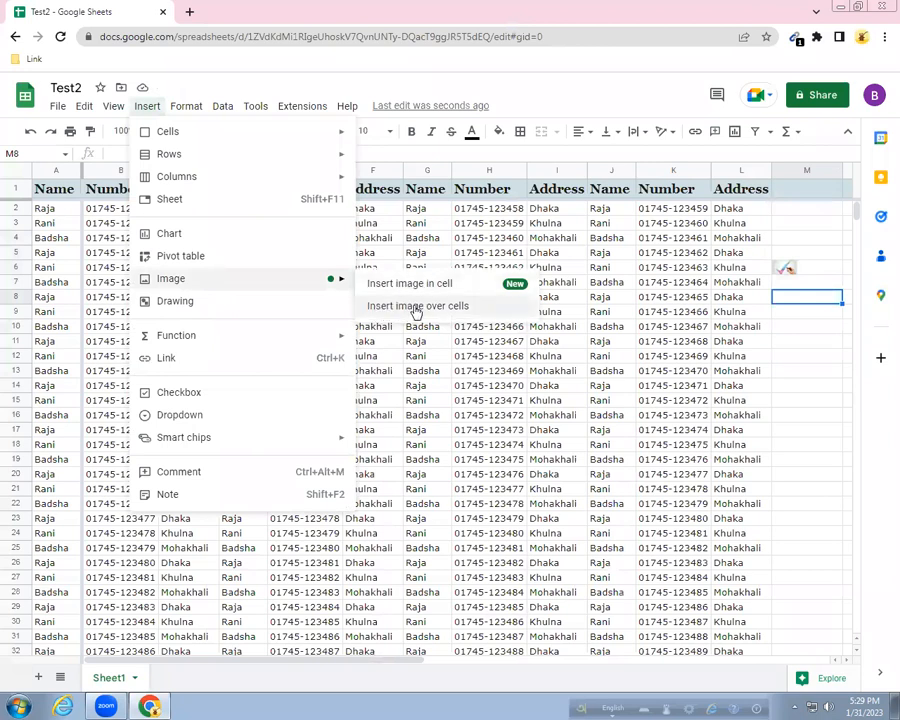
left_click(415, 311)
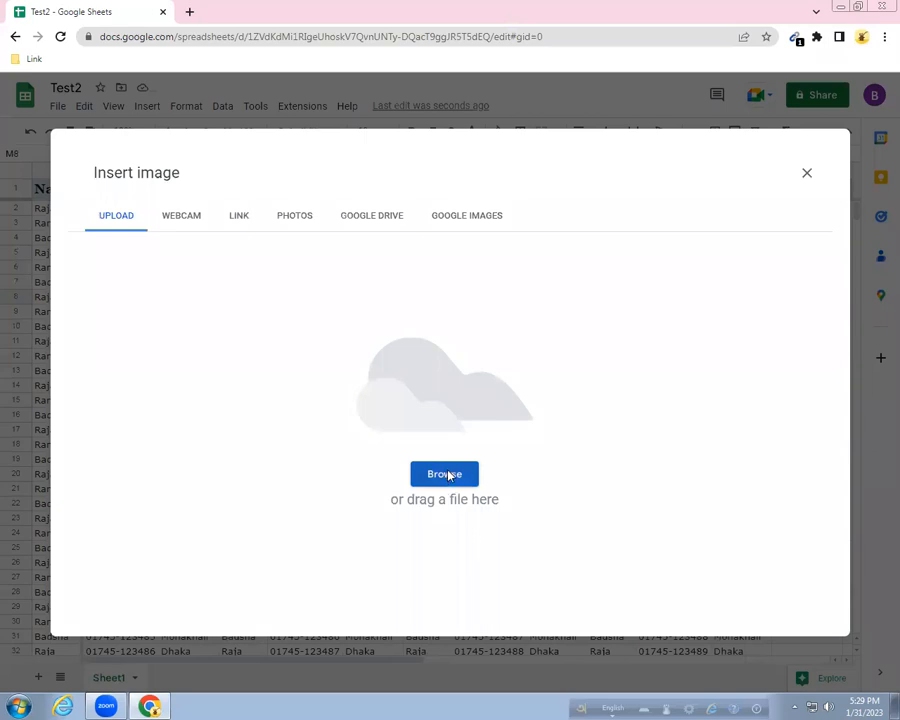
left_click(446, 475)
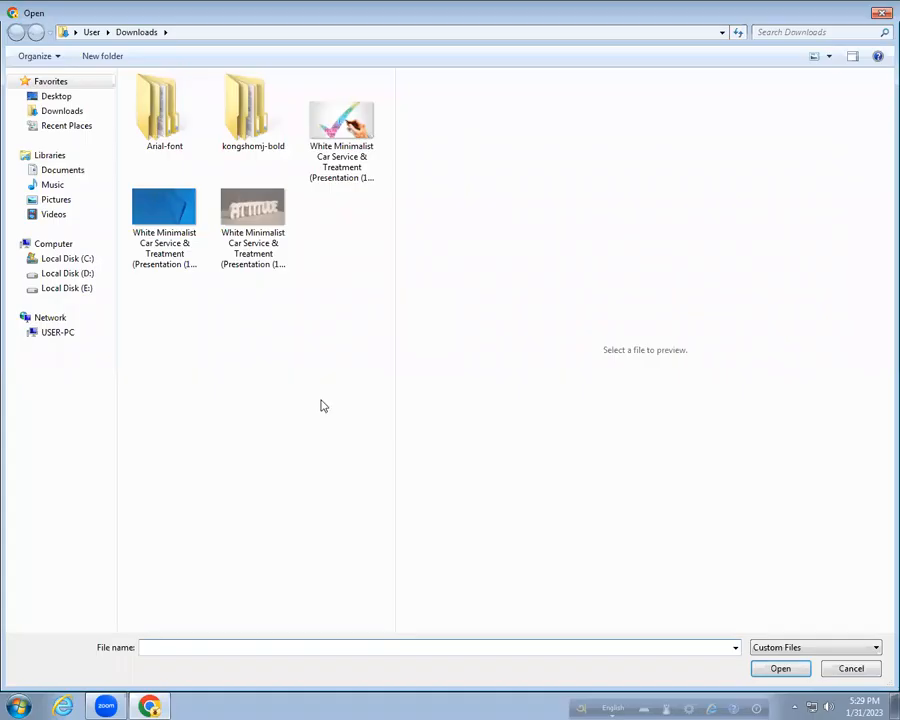
left_click(268, 214)
left_click(794, 674)
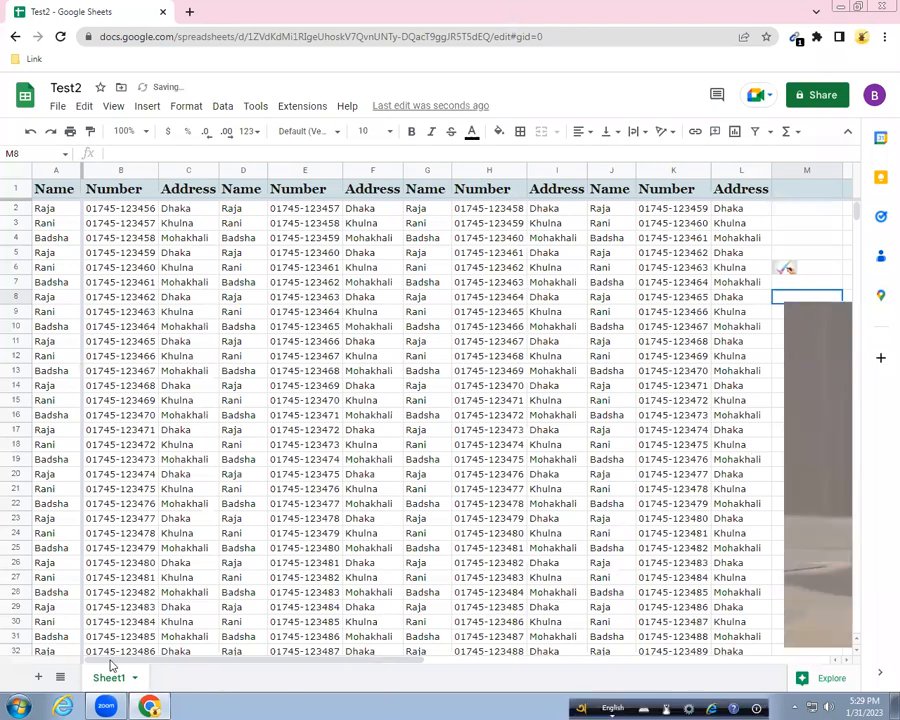
scroll(112, 665, "right", 2)
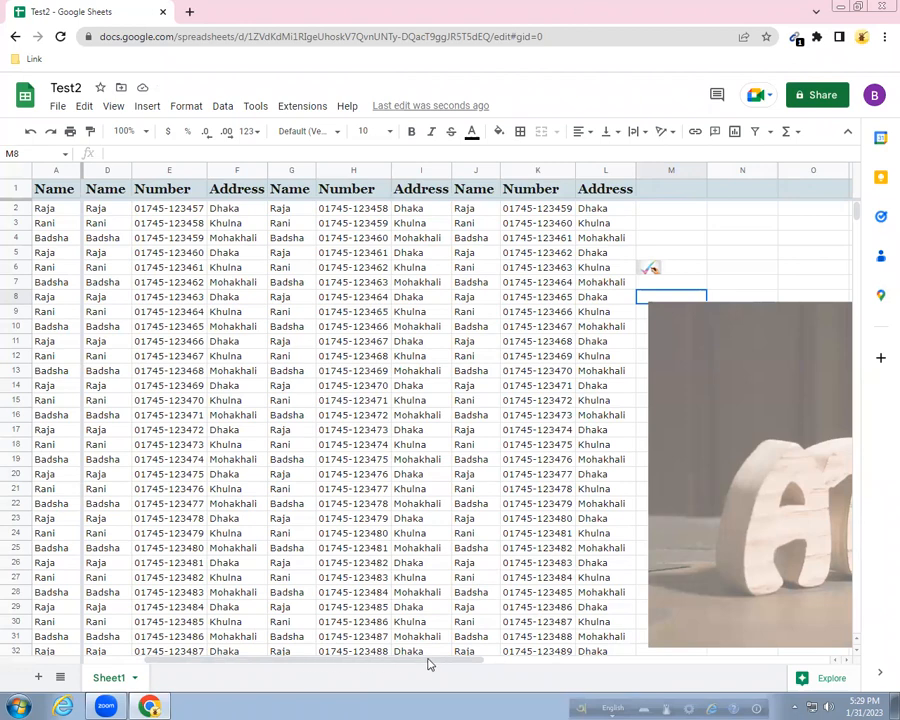
left_click_drag(469, 664, 645, 667)
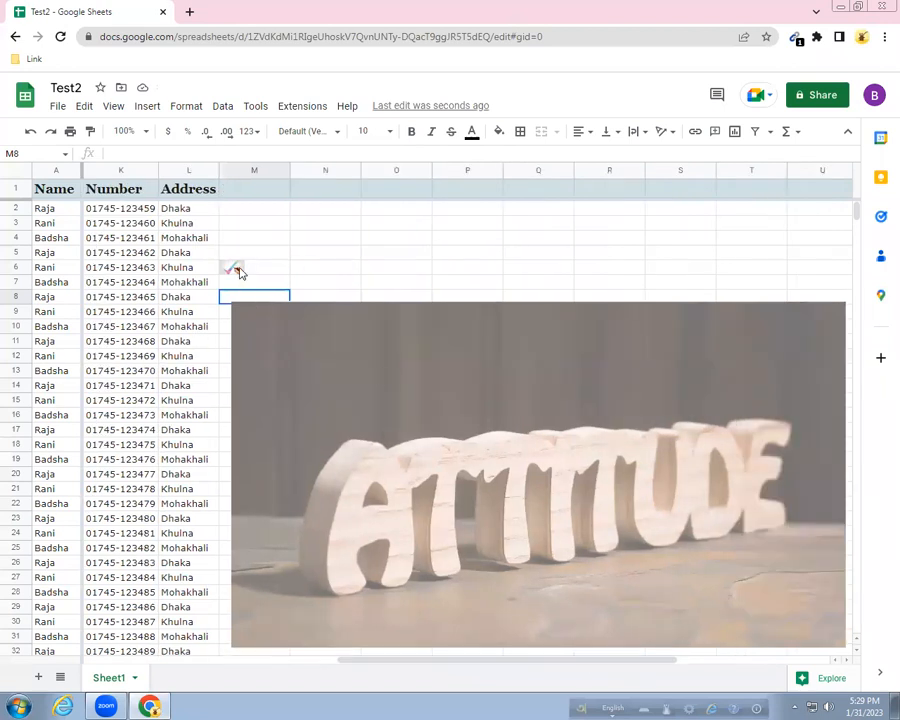
- Insert a checkbox in cell M6, and test it by ticking and unticking it
left_click(238, 269)
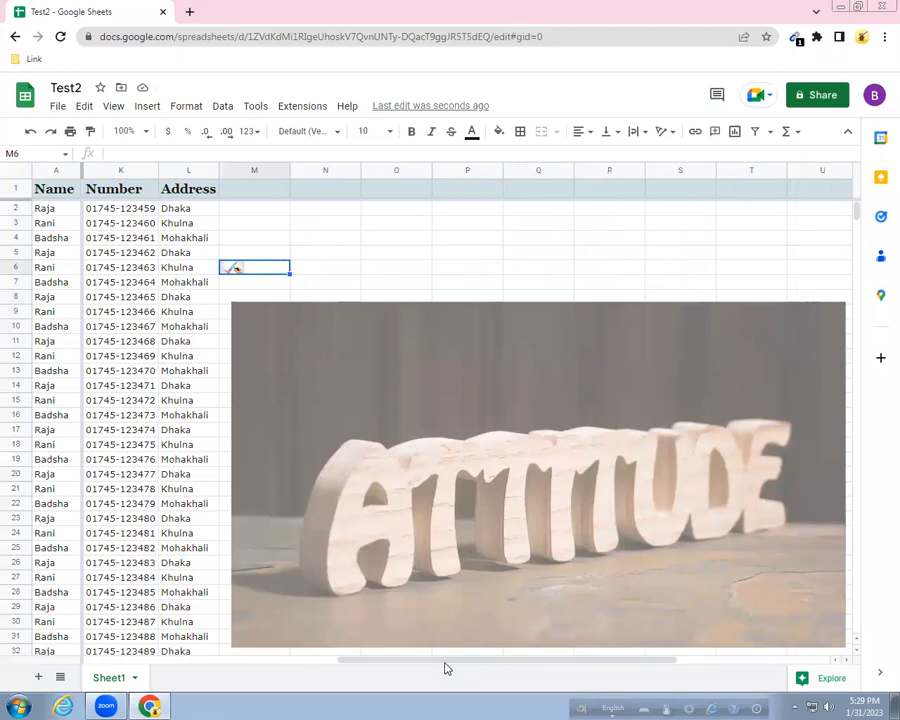
left_click_drag(432, 665, 176, 657)
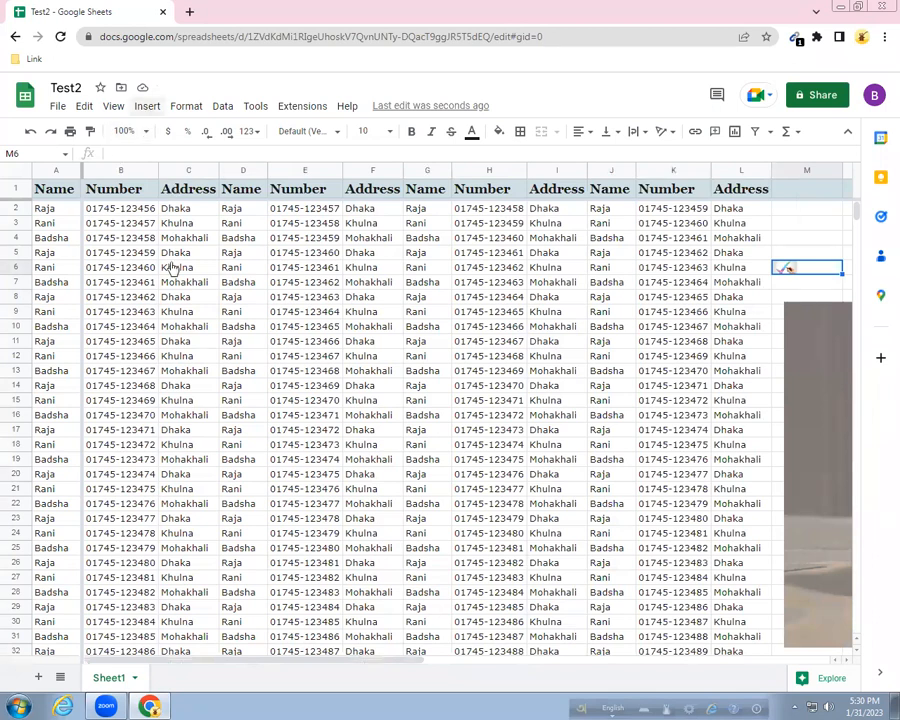
left_click(147, 106)
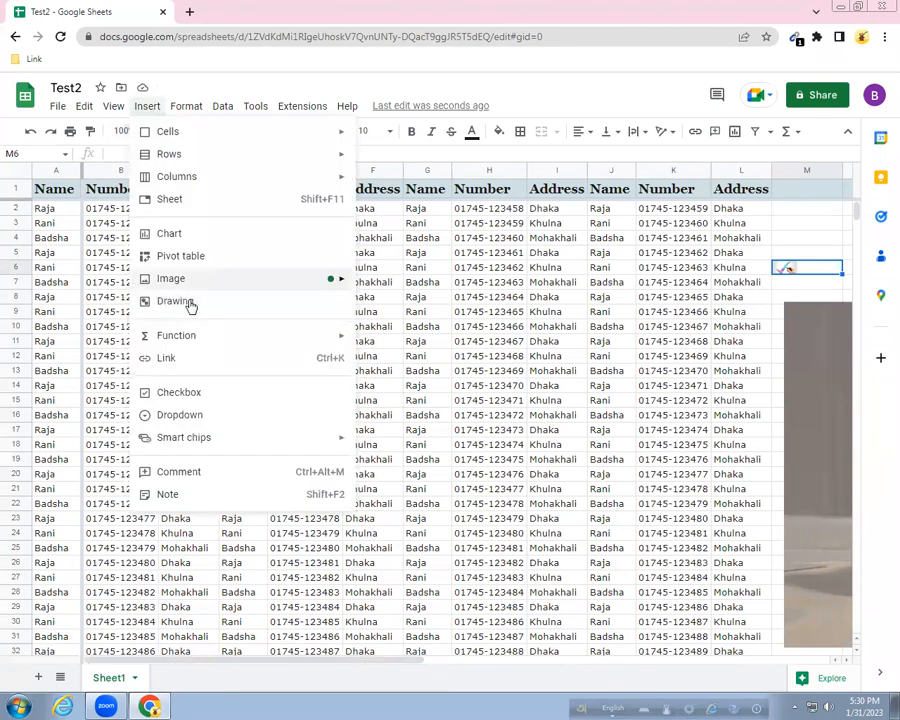
left_click(175, 393)
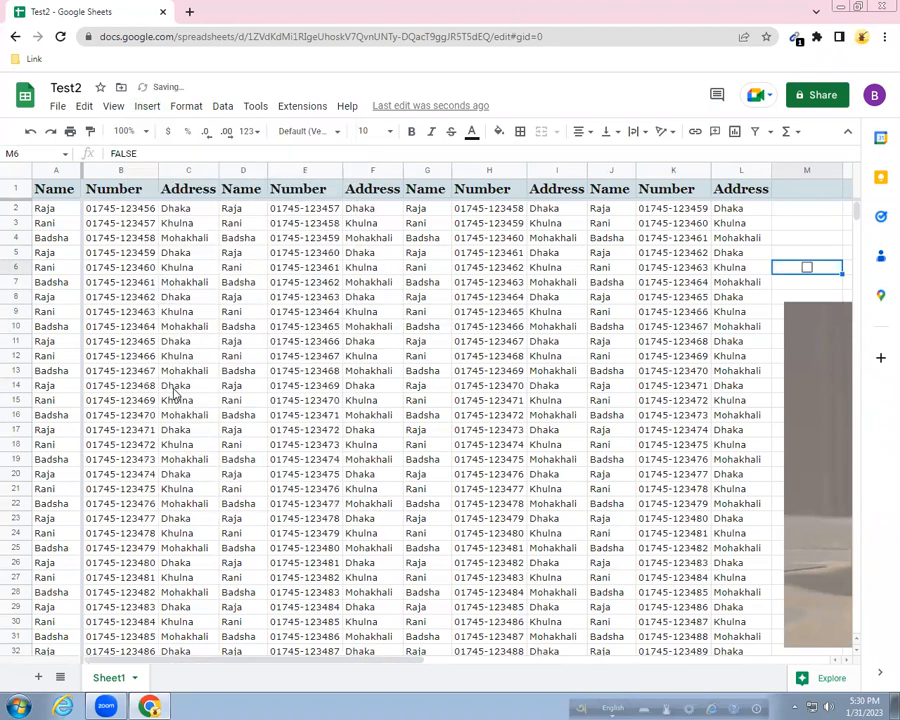
left_click(807, 268)
left_click(806, 285)
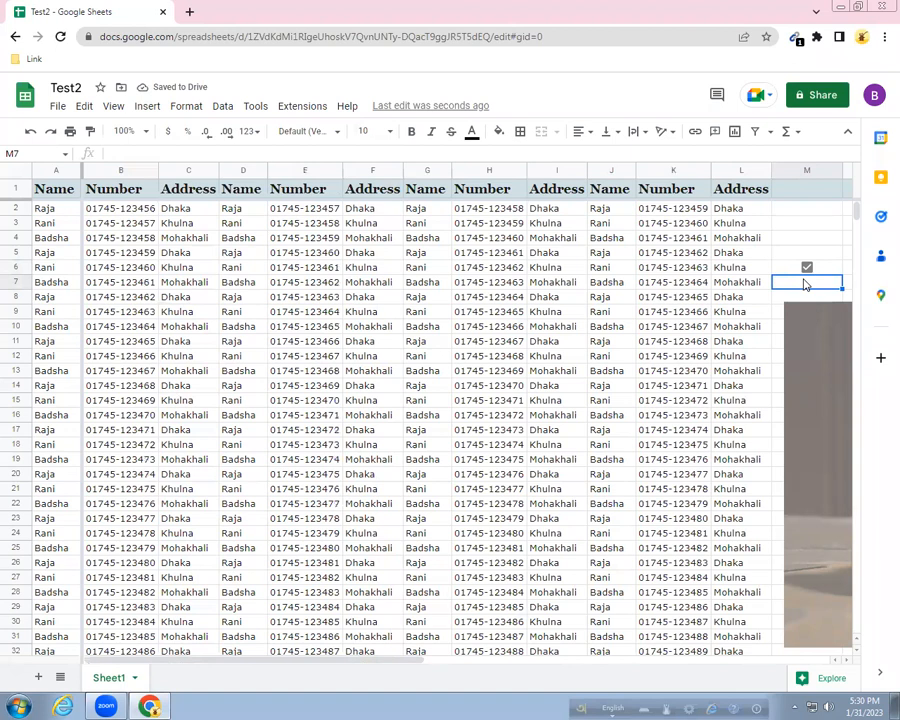
left_click(807, 269)
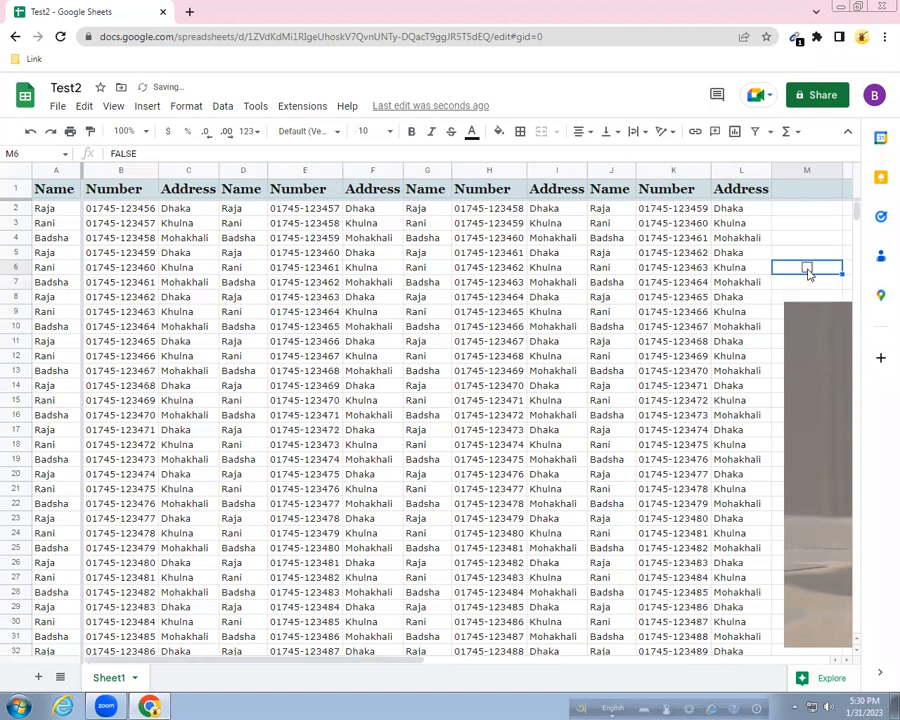
left_click(147, 106)
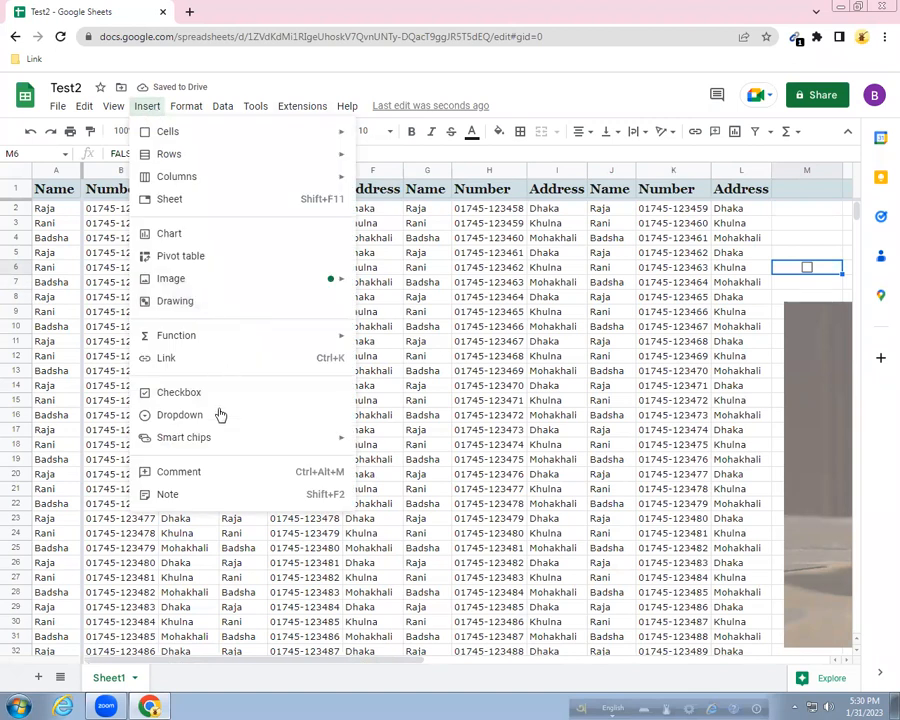
mouse_move(214, 437)
left_click(184, 107)
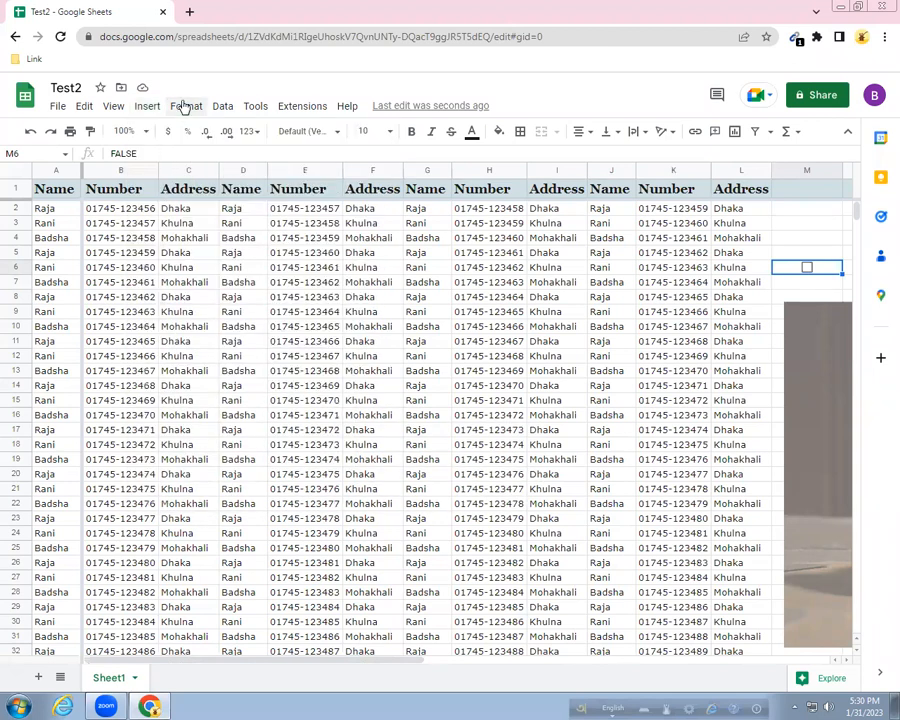
left_click(186, 106)
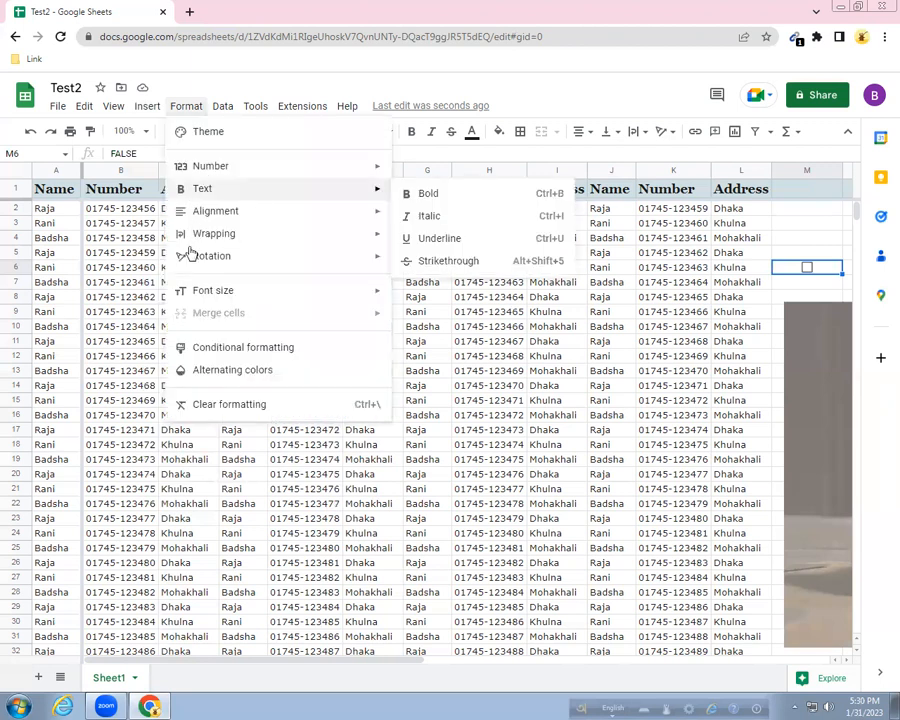
mouse_move(215, 242)
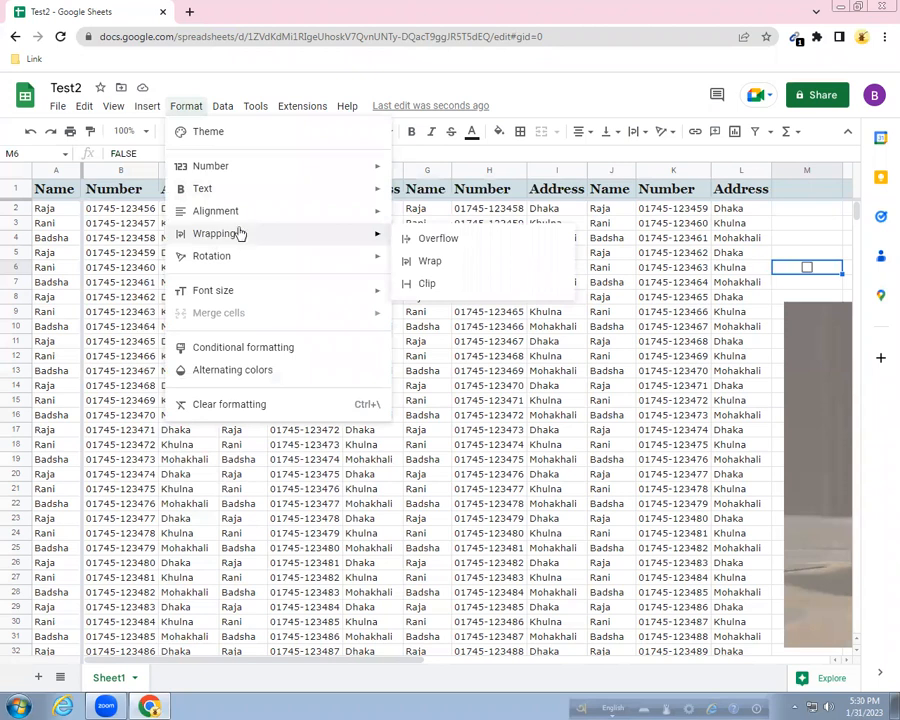
mouse_move(378, 254)
mouse_move(302, 243)
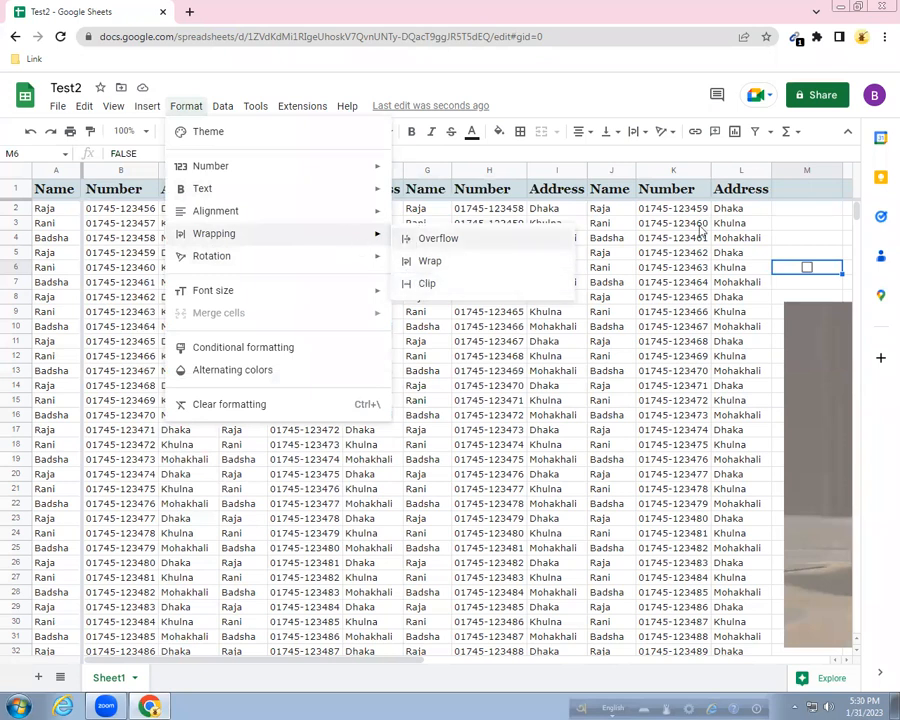
- Select cell M2, and open the Facebook login page in a new browser tab through a search for "facebook login"
left_click(797, 210)
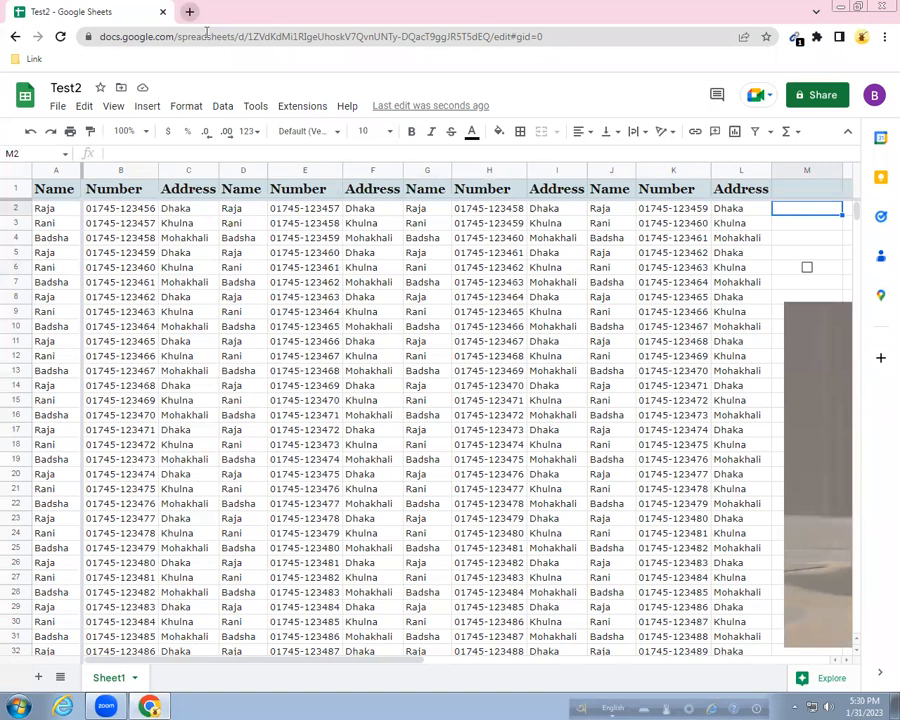
key("ctrl+t")
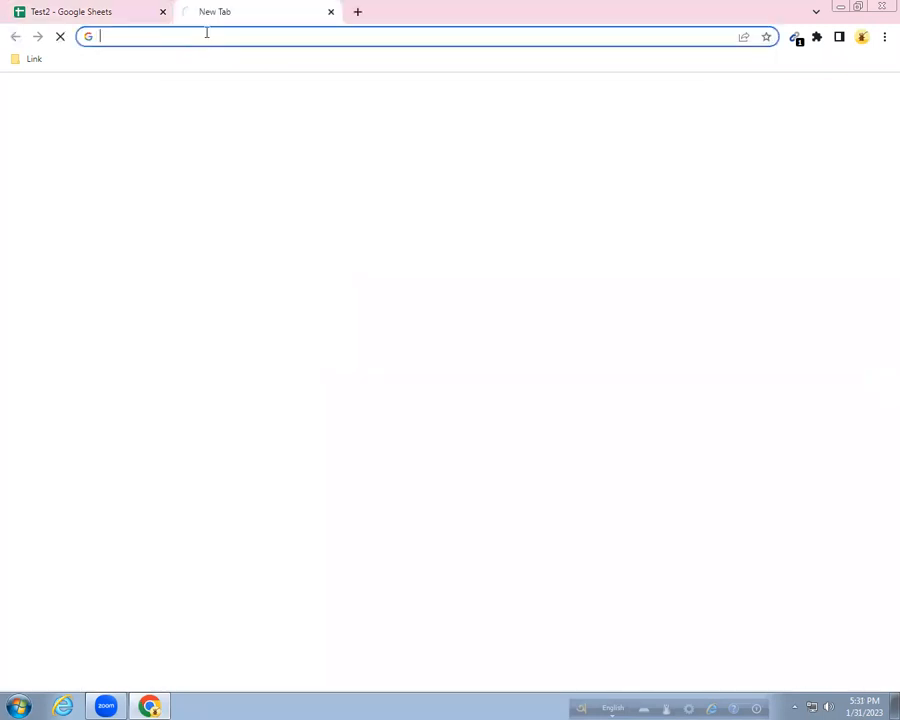
type("face")
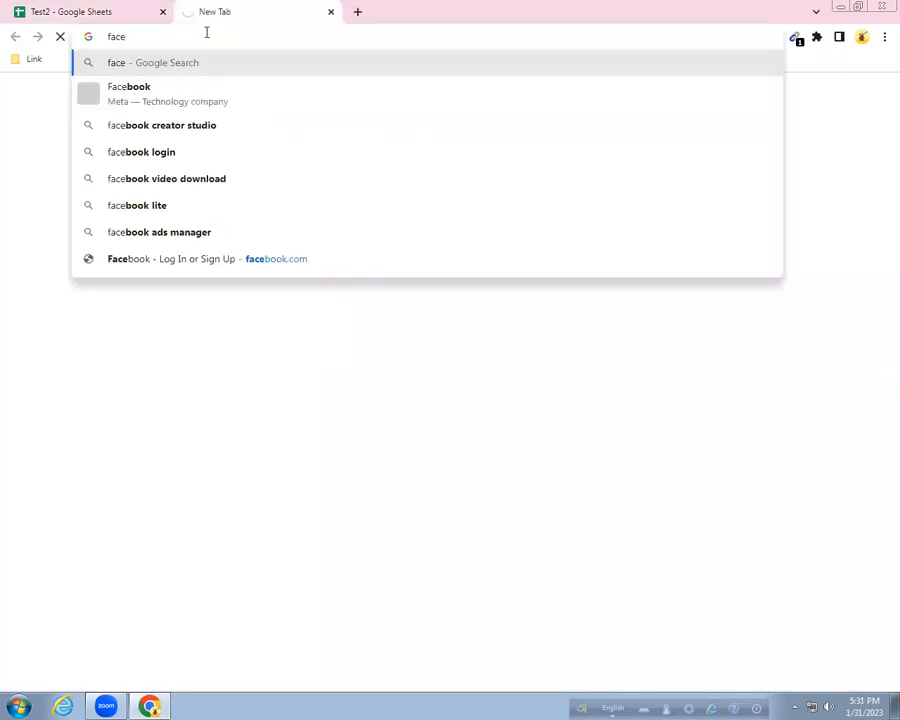
type("bo")
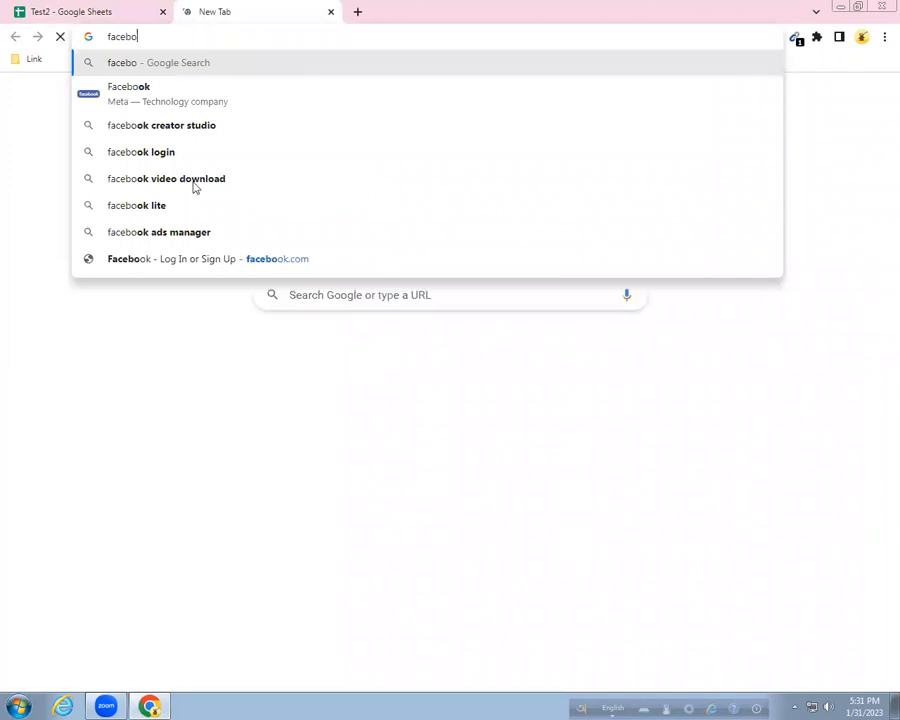
left_click(148, 155)
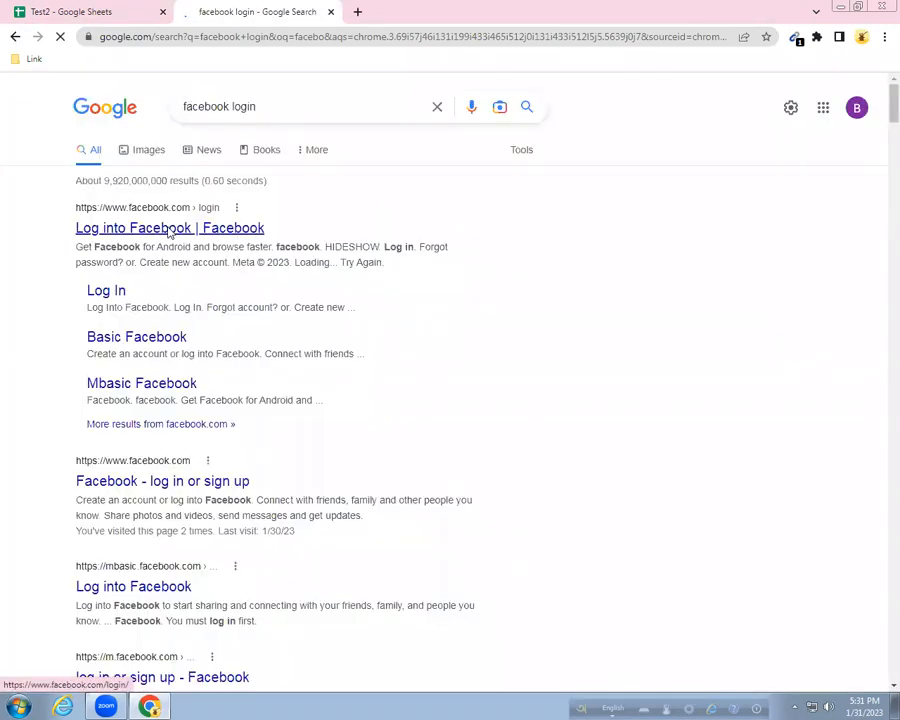
left_click(170, 229)
- Copy the full web address of the Facebook login page, and return to the Test2 spreadsheet
left_click(195, 37)
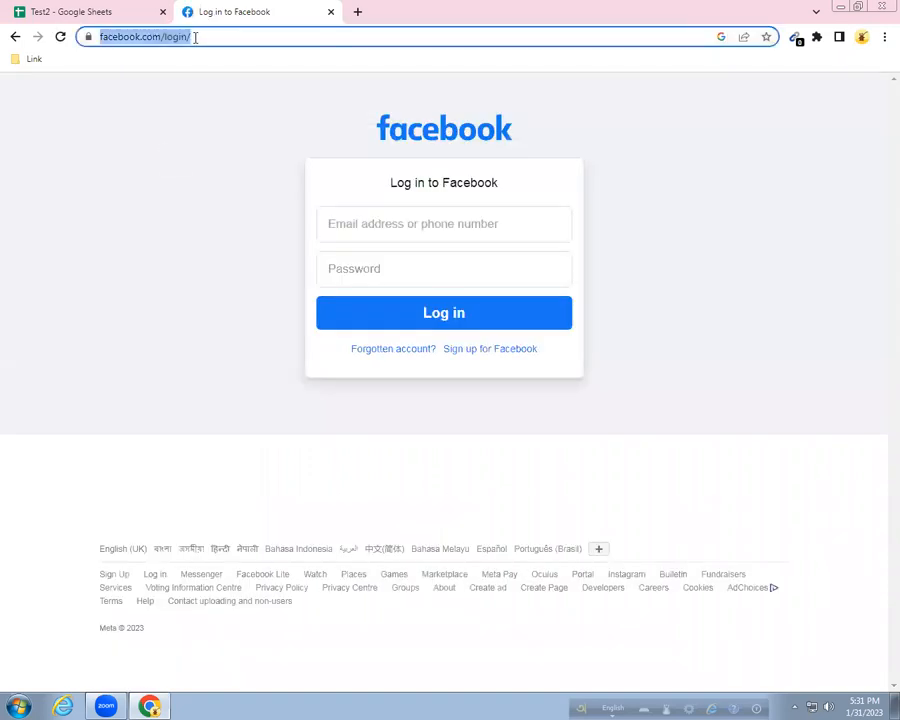
left_click(263, 37)
triple_click(116, 37)
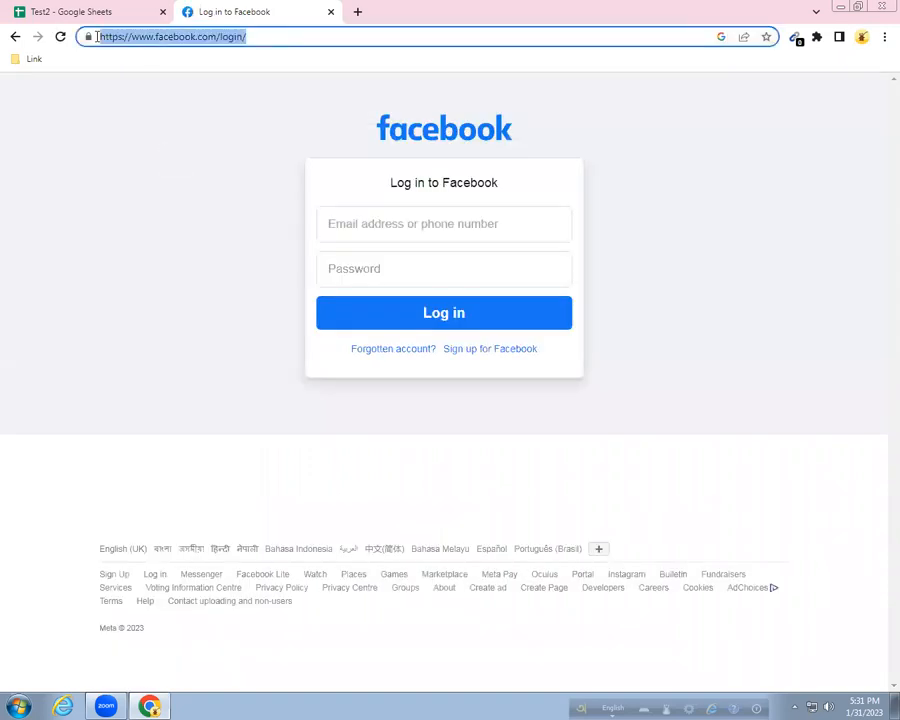
right_click(114, 38)
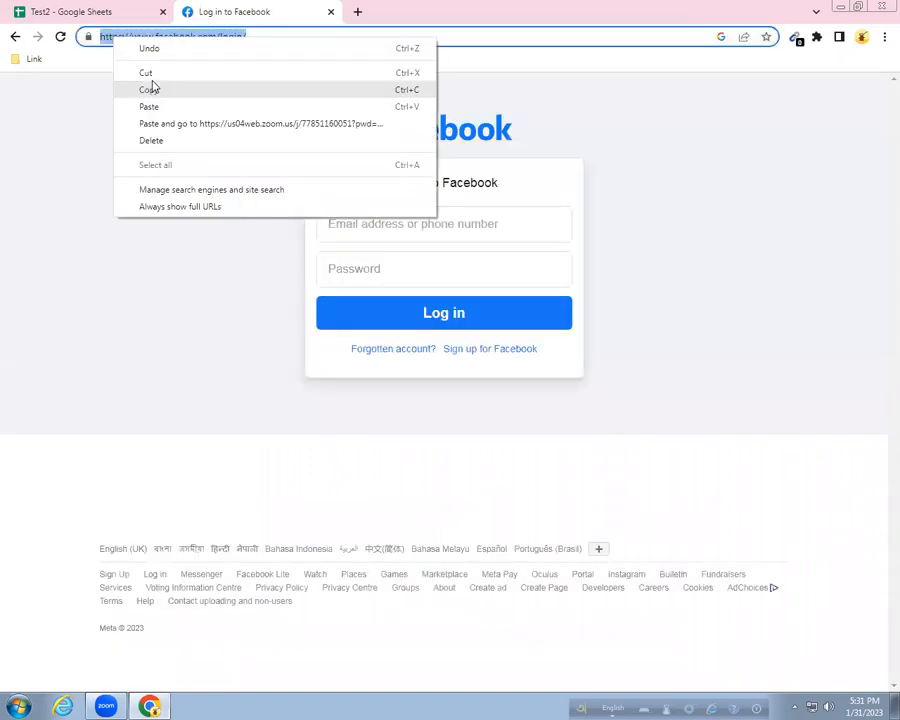
left_click(74, 11)
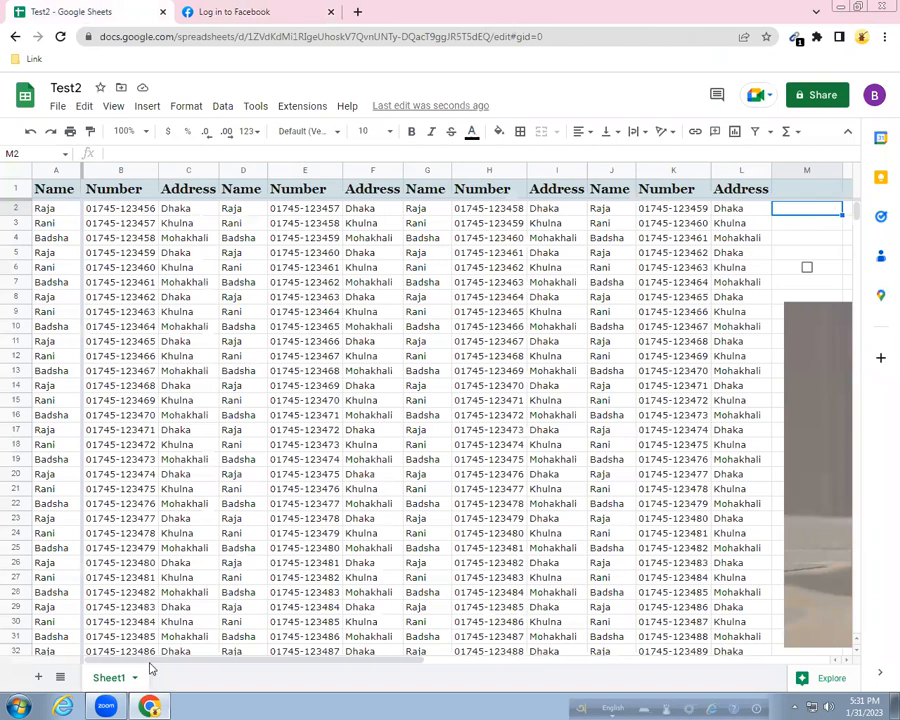
scroll(184, 660, "right", 1)
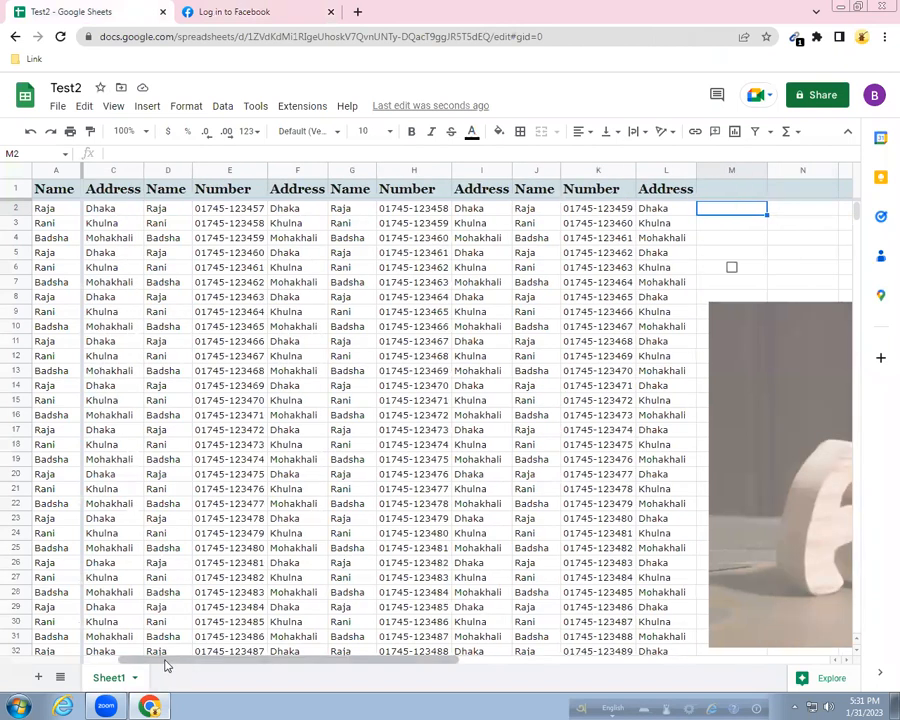
scroll(160, 663, "right", 1)
left_click_drag(155, 660, 202, 664)
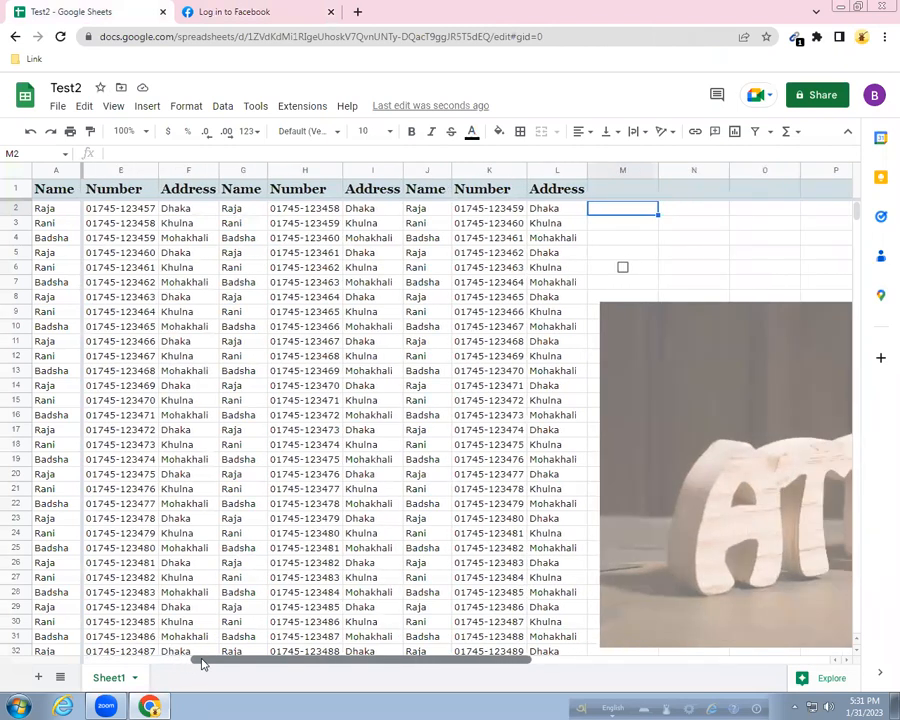
scroll(202, 664, "right", 4)
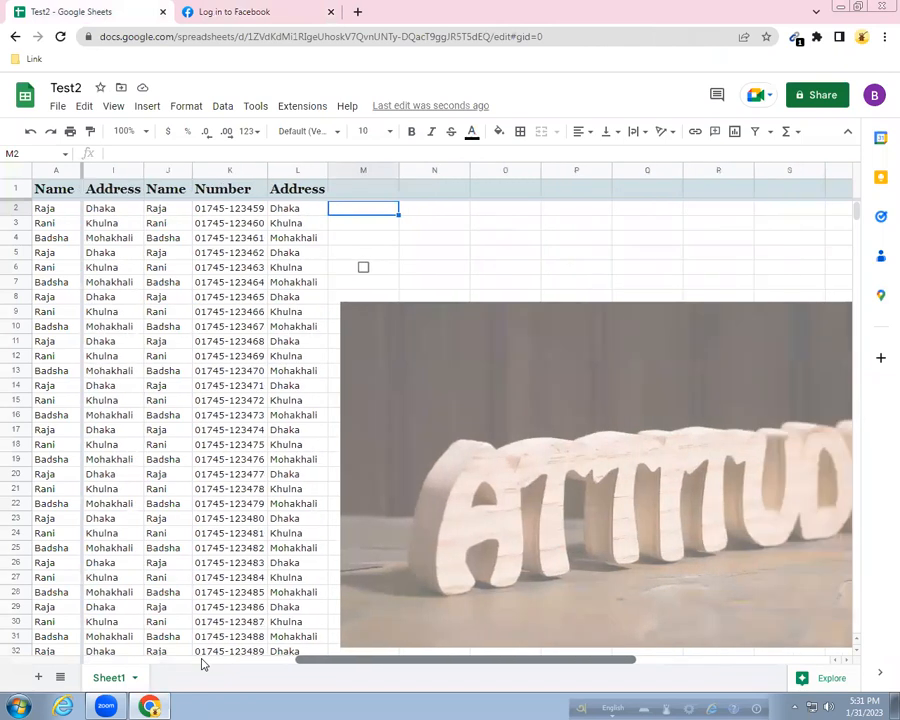
scroll(202, 664, "right", 6)
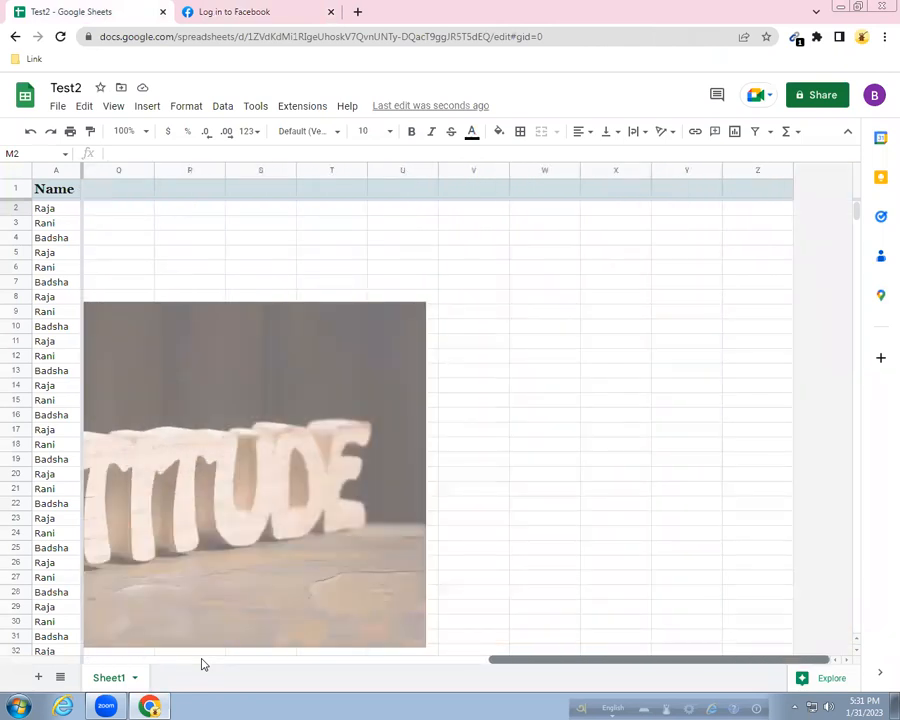
scroll(201, 664, "left", 10)
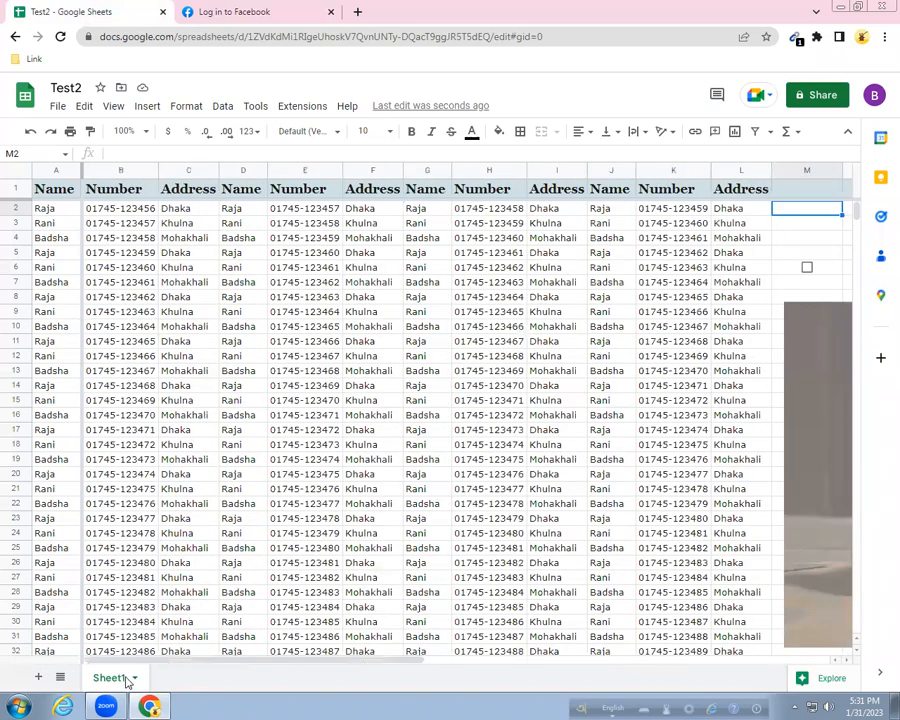
- Add a new sheet to the spreadsheet, and enter the heading "Fb url" in cell A1
left_click(40, 678)
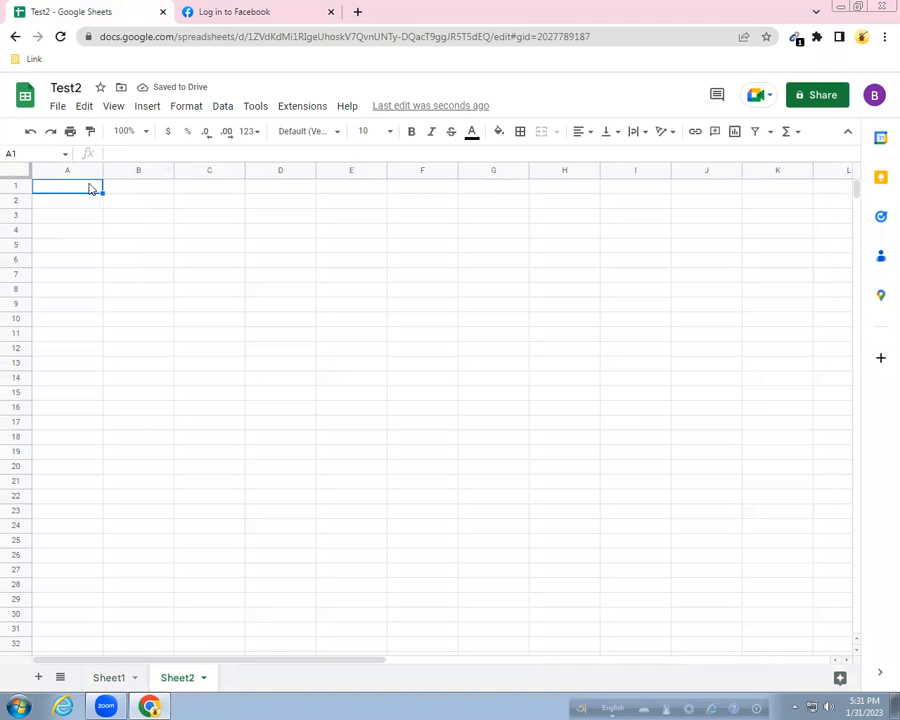
type("Fa")
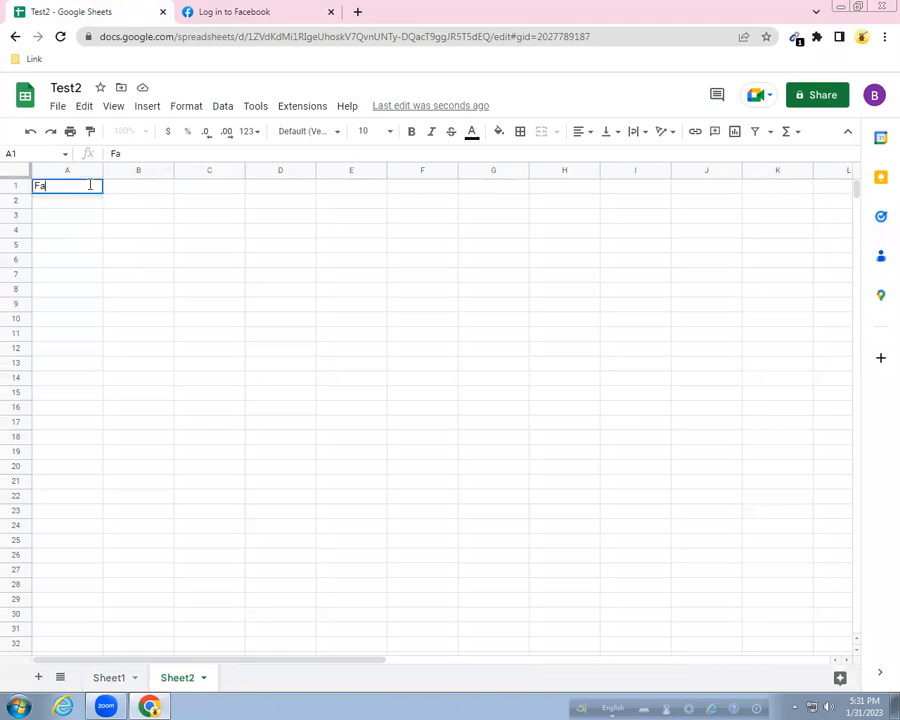
key("BackSpace")
- Paste the copied Facebook login address into cell A2, below the "Fb url" heading
left_click(86, 202)
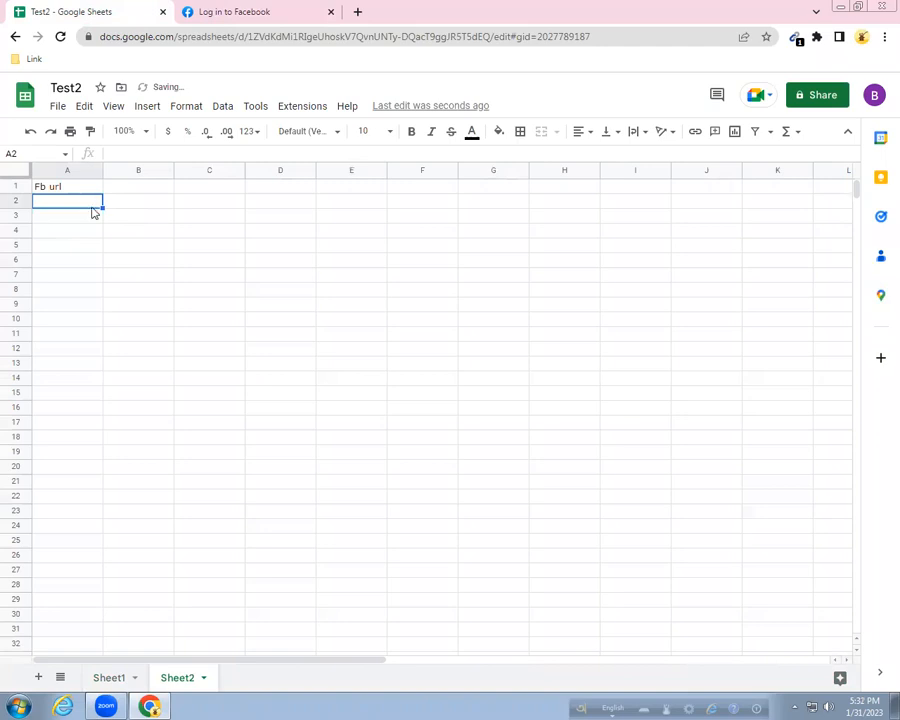
right_click(92, 208)
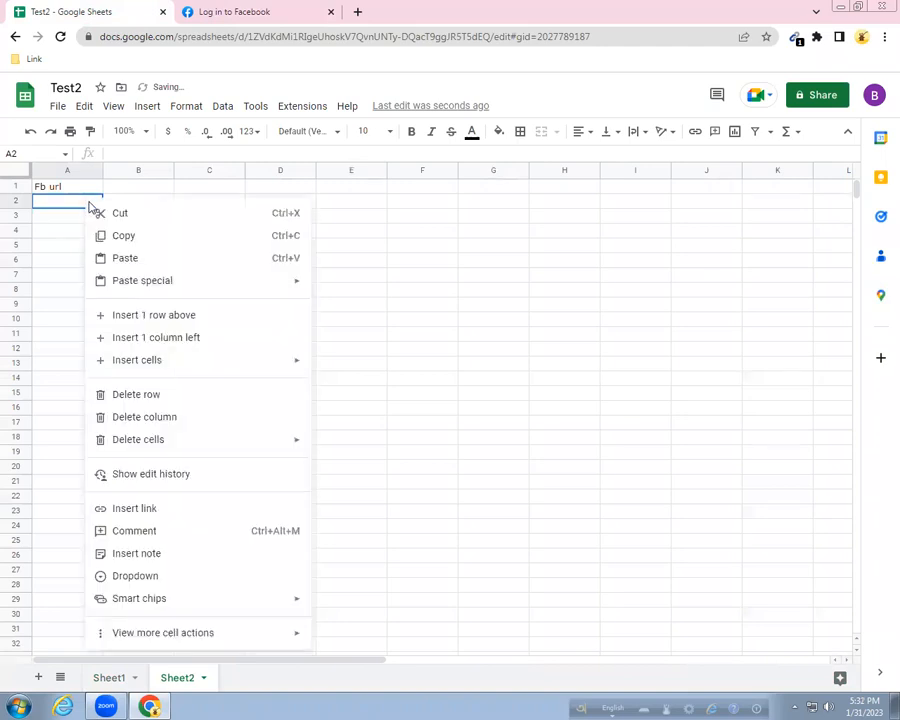
left_click(129, 257)
left_click(97, 258)
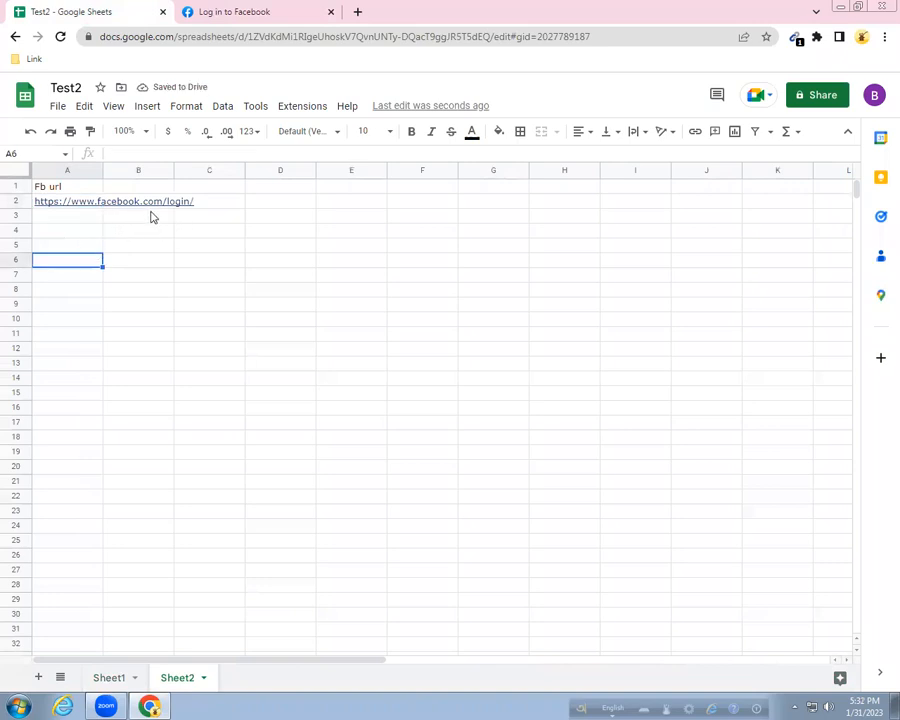
- Select all cells of Sheet2, and set their text wrapping to Overflow
mouse_move(74, 207)
left_click(17, 172)
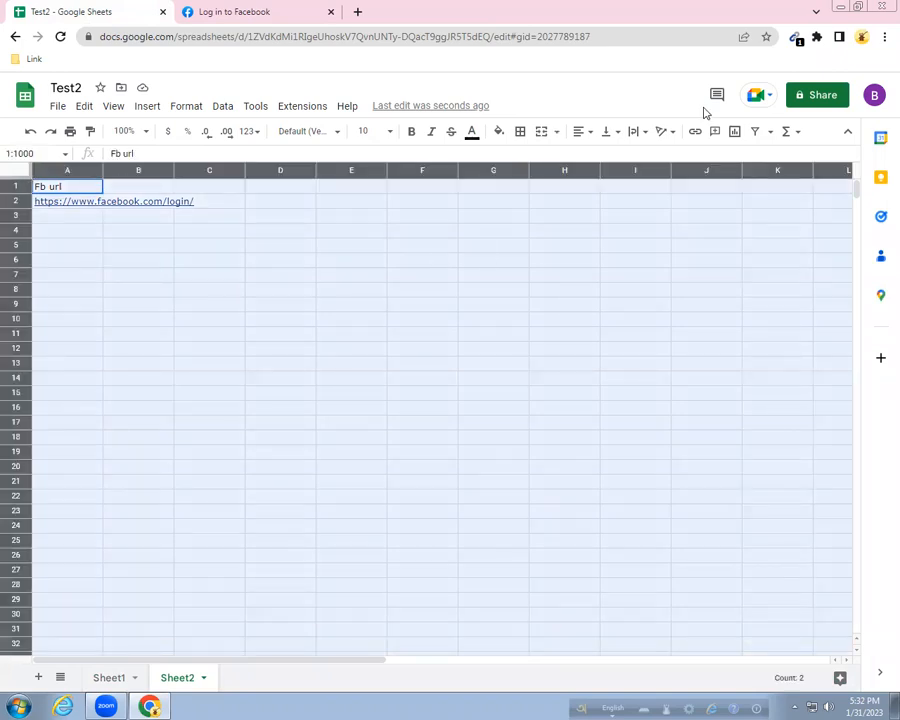
left_click(190, 110)
mouse_move(235, 238)
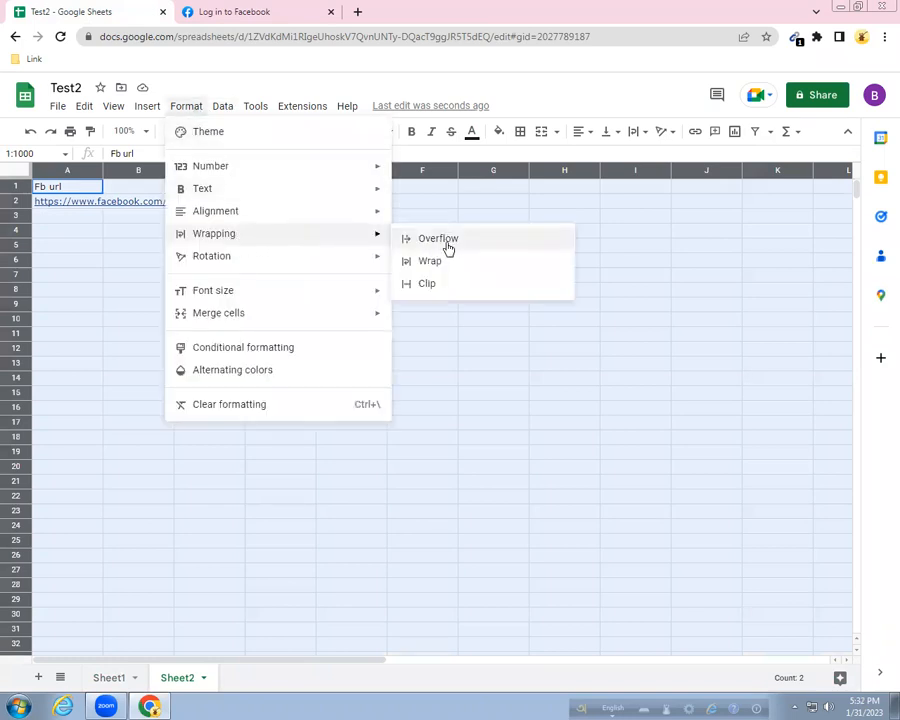
left_click(640, 135)
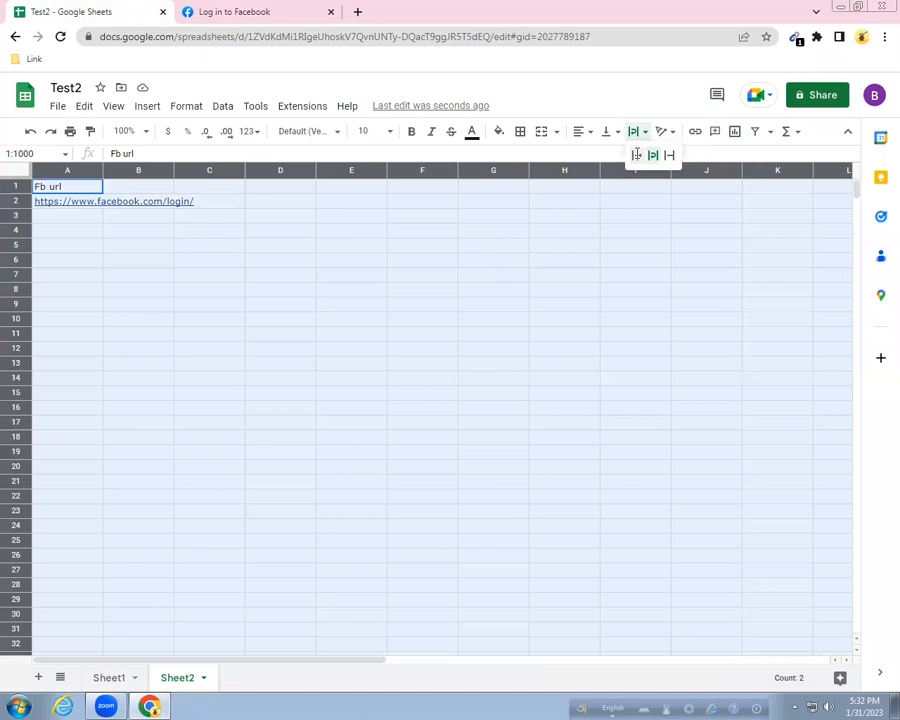
left_click(636, 154)
- Try the Wrap option on all cells of Sheet2, and settle on Clip as the text wrapping
left_click(634, 133)
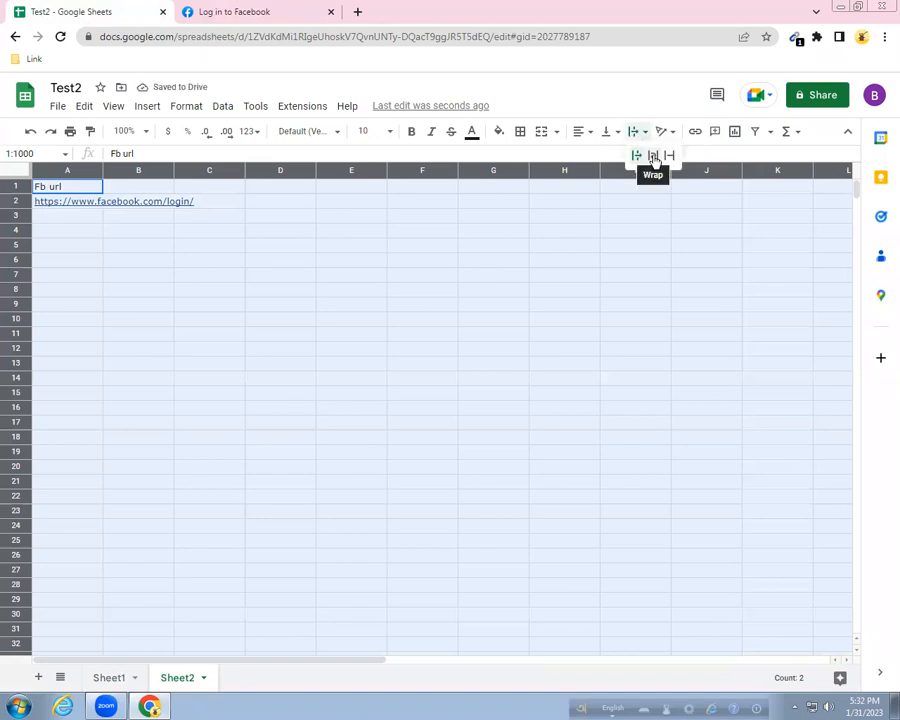
left_click(652, 156)
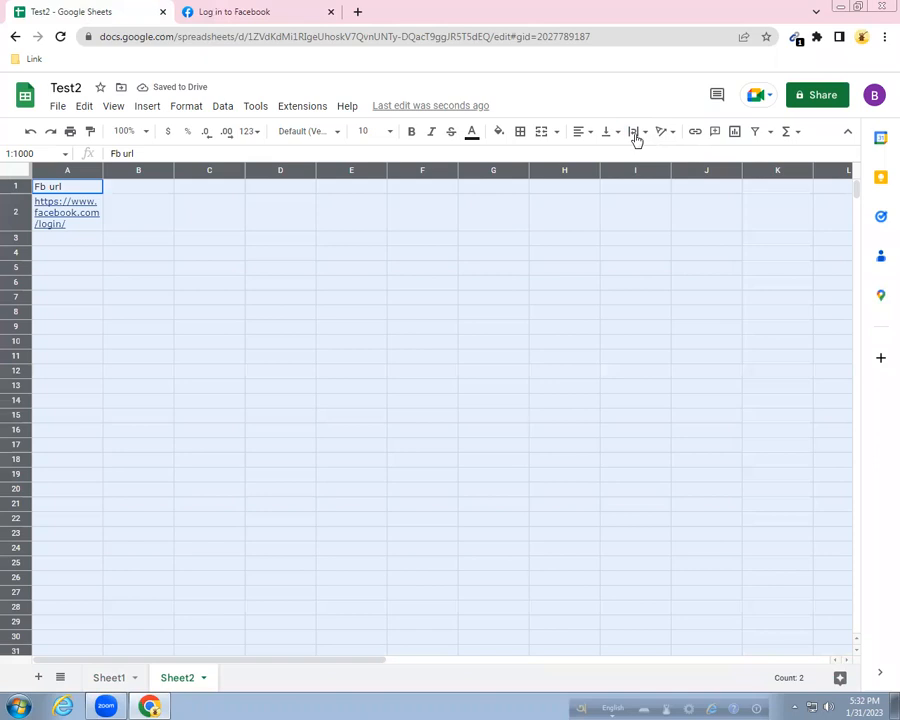
left_click(636, 132)
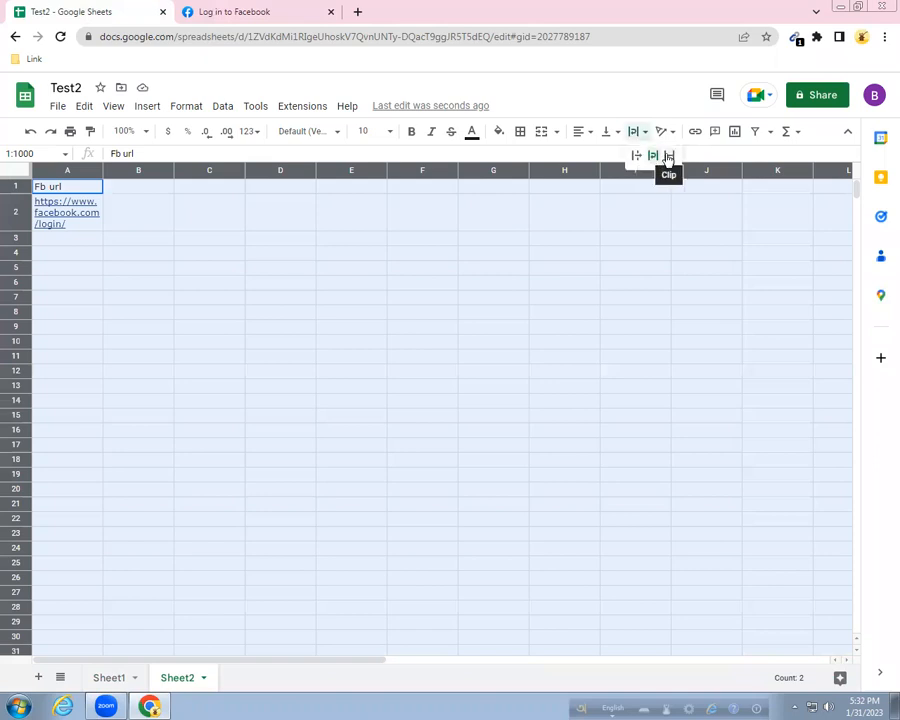
left_click(668, 157)
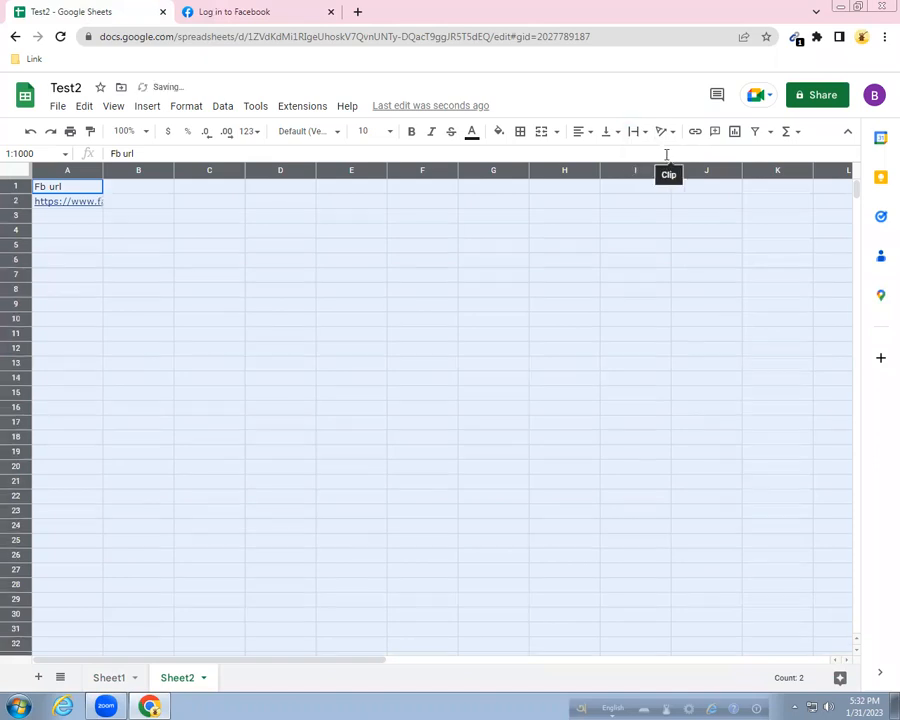
left_click(166, 205)
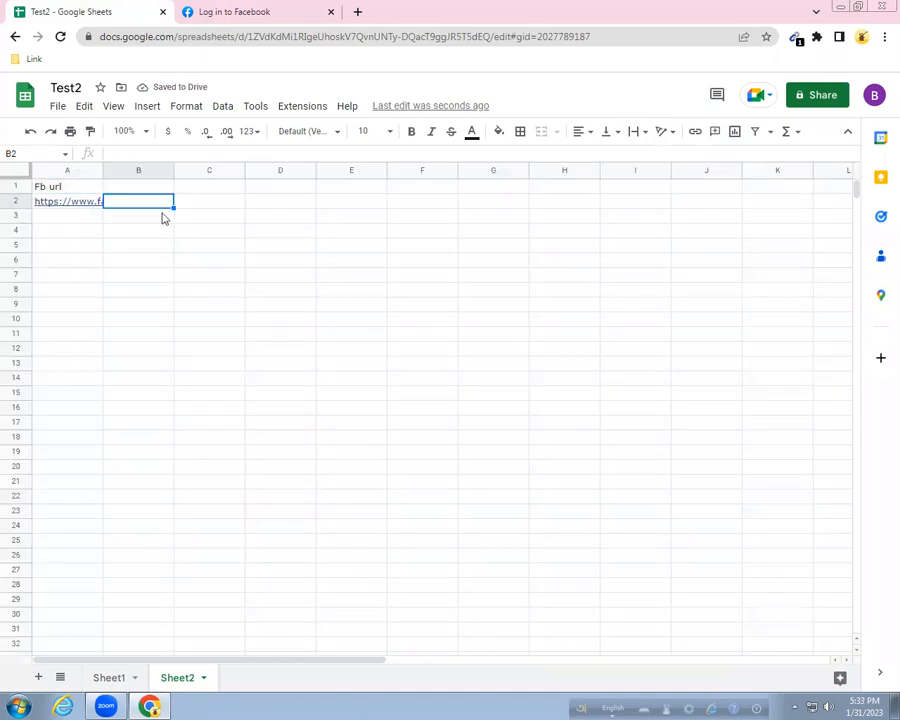
left_click(394, 234)
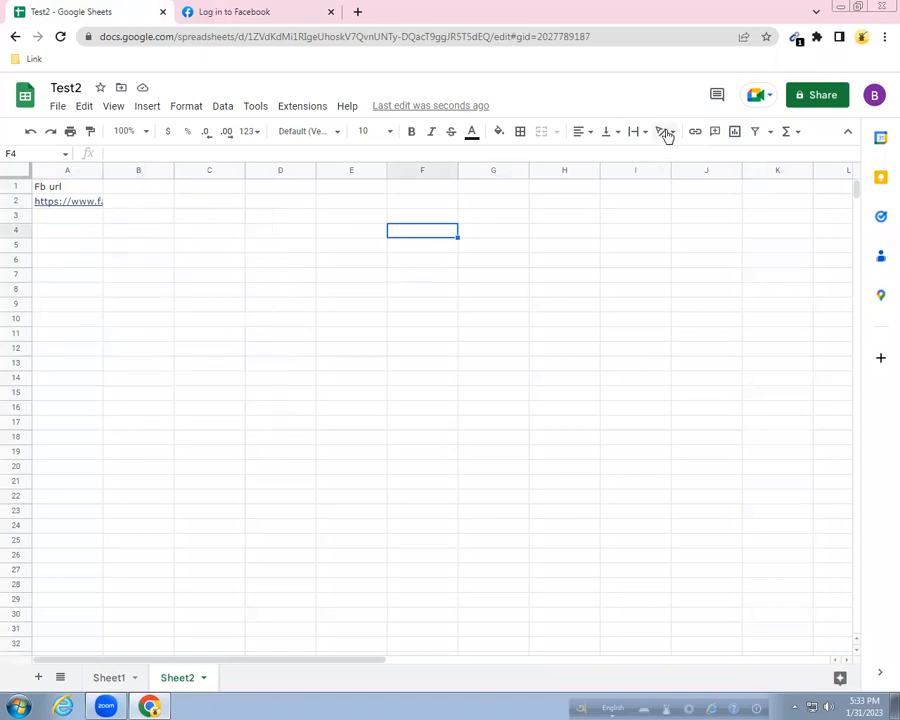
- Rename Sheet2 as test3
right_click(174, 680)
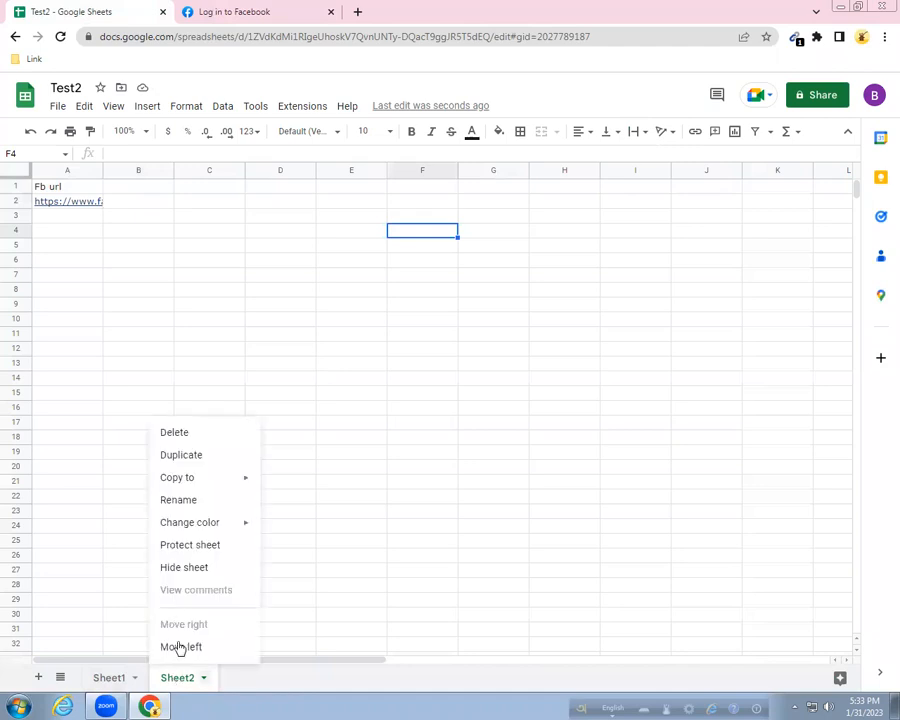
left_click(179, 502)
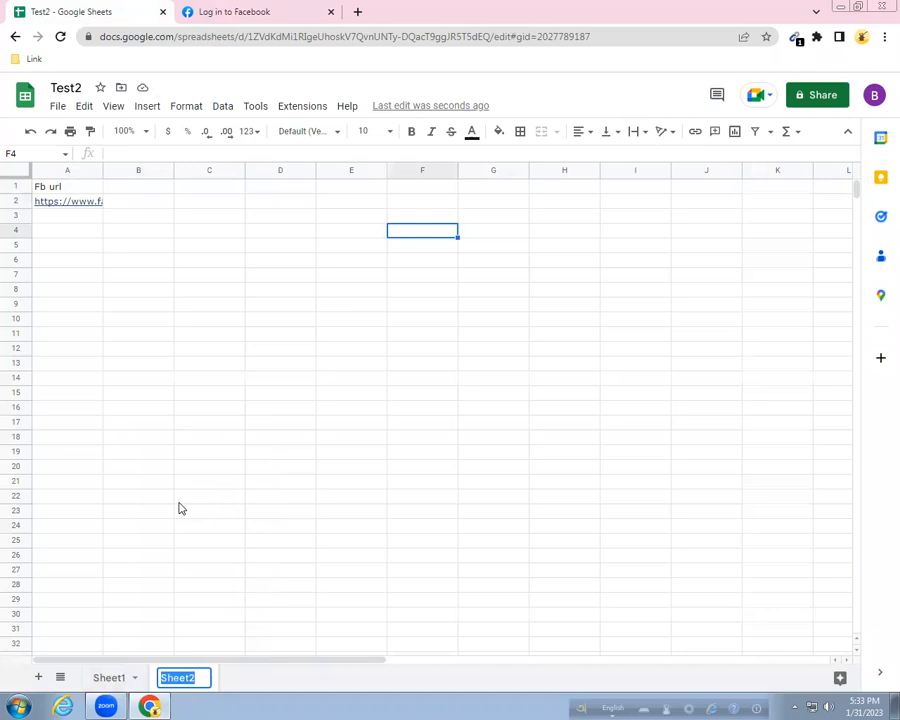
type("t")
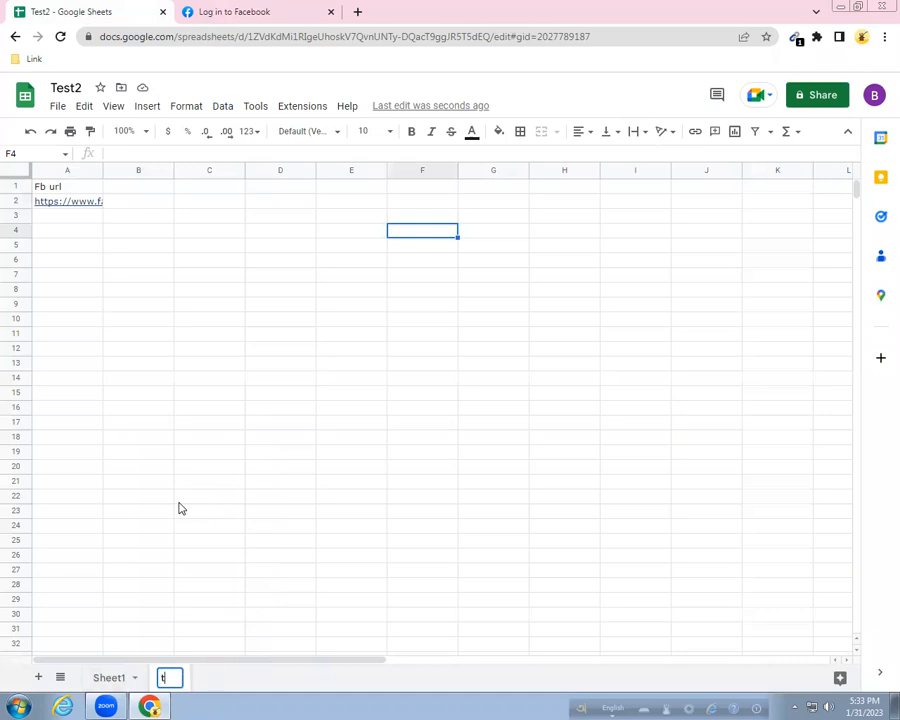
type("est3")
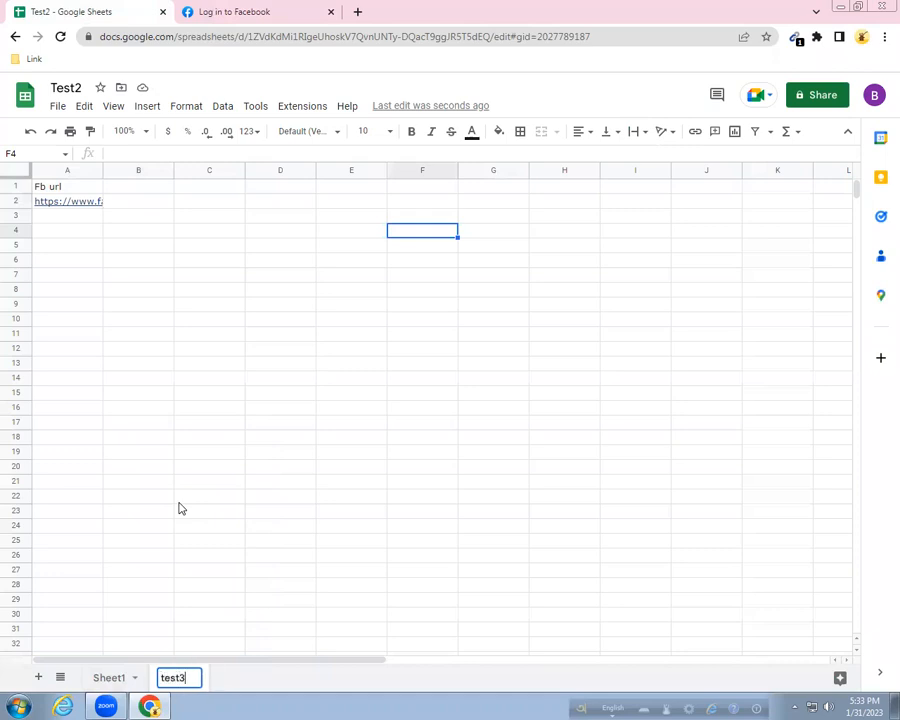
- Switch to Sheet1, and rotate the Name header in cell A1 upward to 45°
left_click(112, 678)
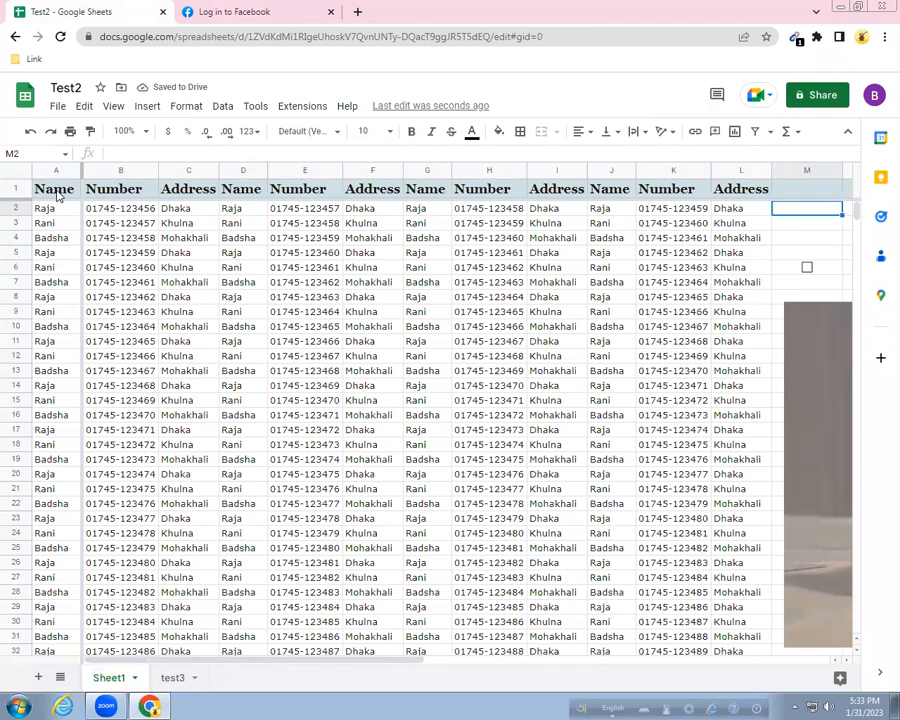
left_click(57, 195)
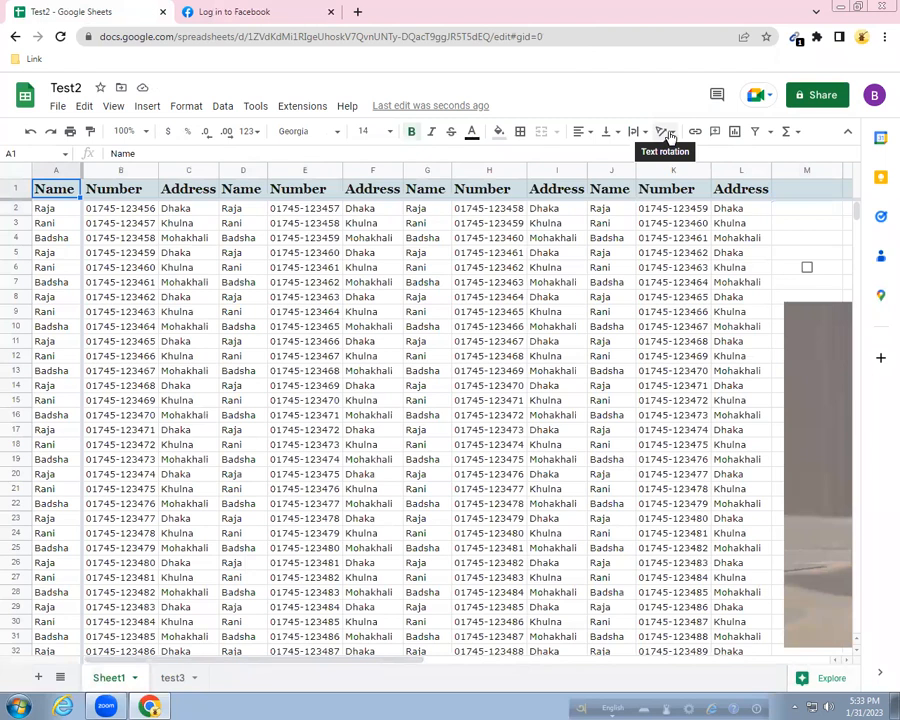
left_click(668, 136)
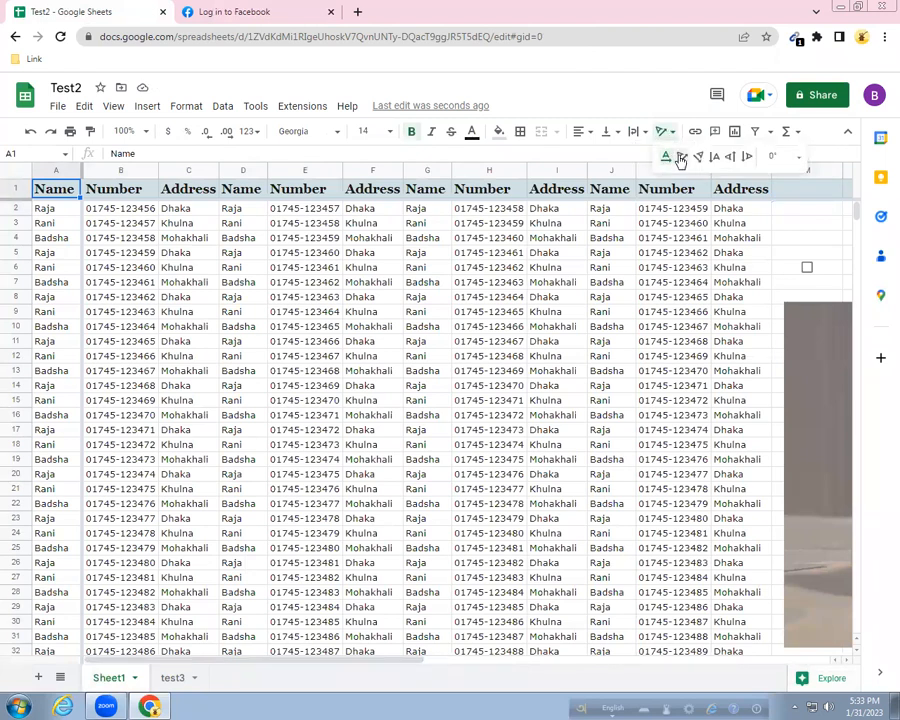
left_click(681, 156)
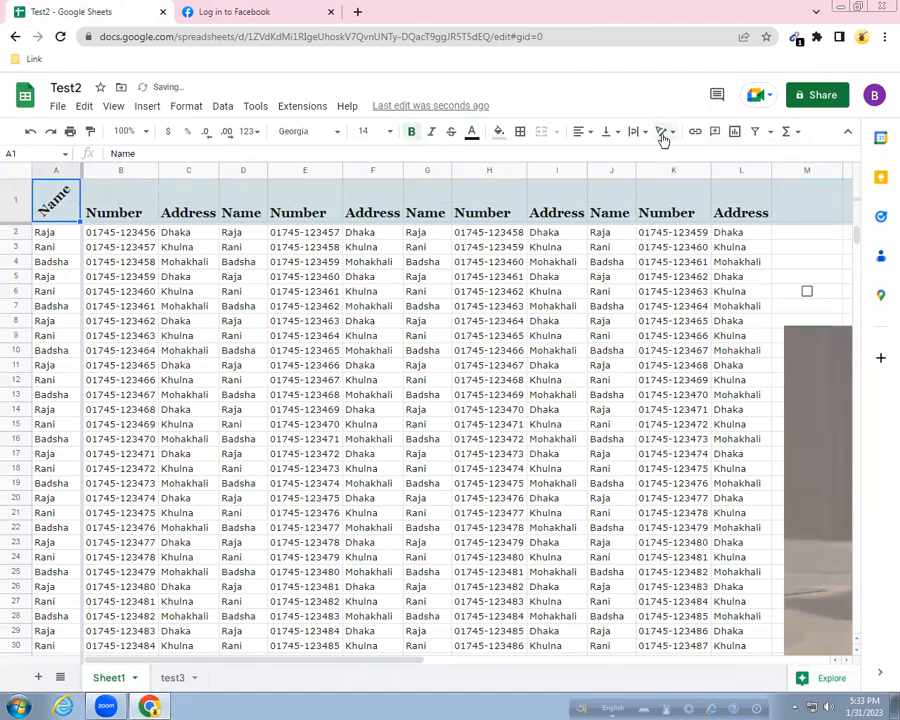
- Try the Tilt down, Stack vertically, Rotate up and Rotate down text rotations on the Name header in cell A1
left_click(666, 134)
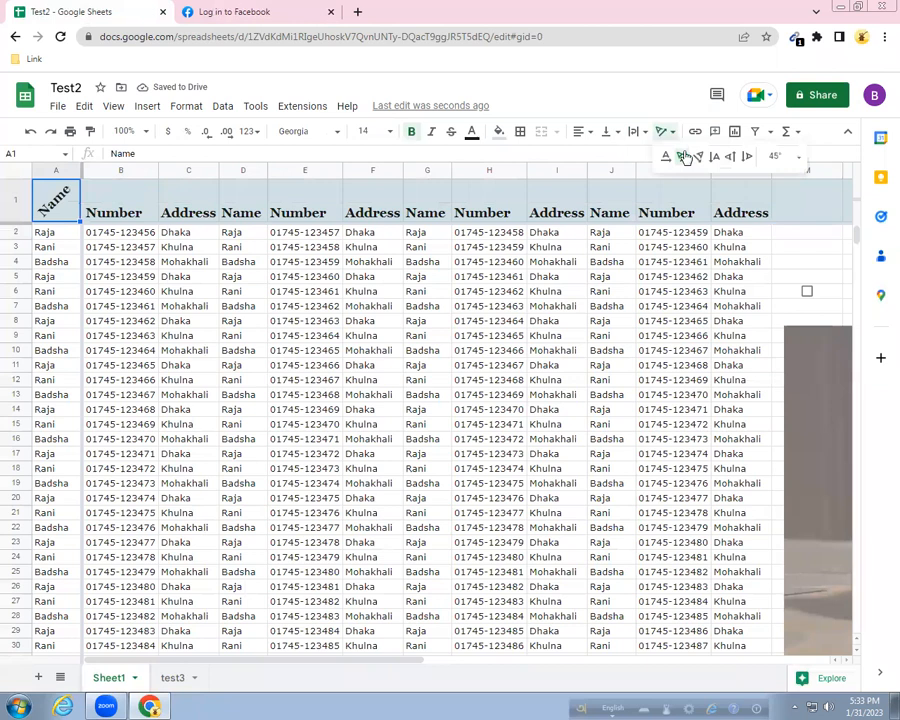
left_click(698, 157)
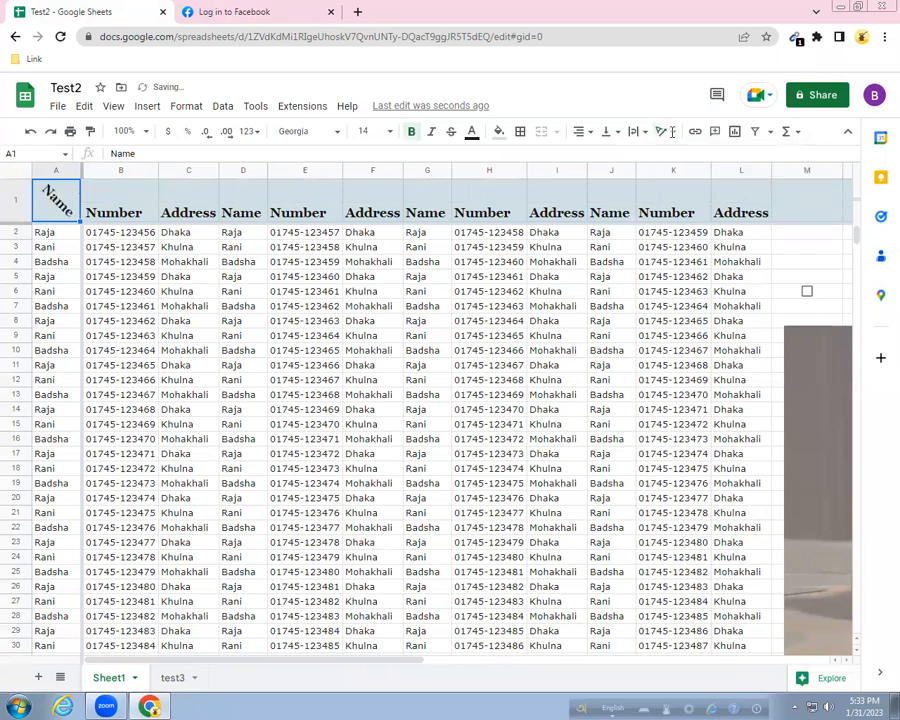
left_click(664, 131)
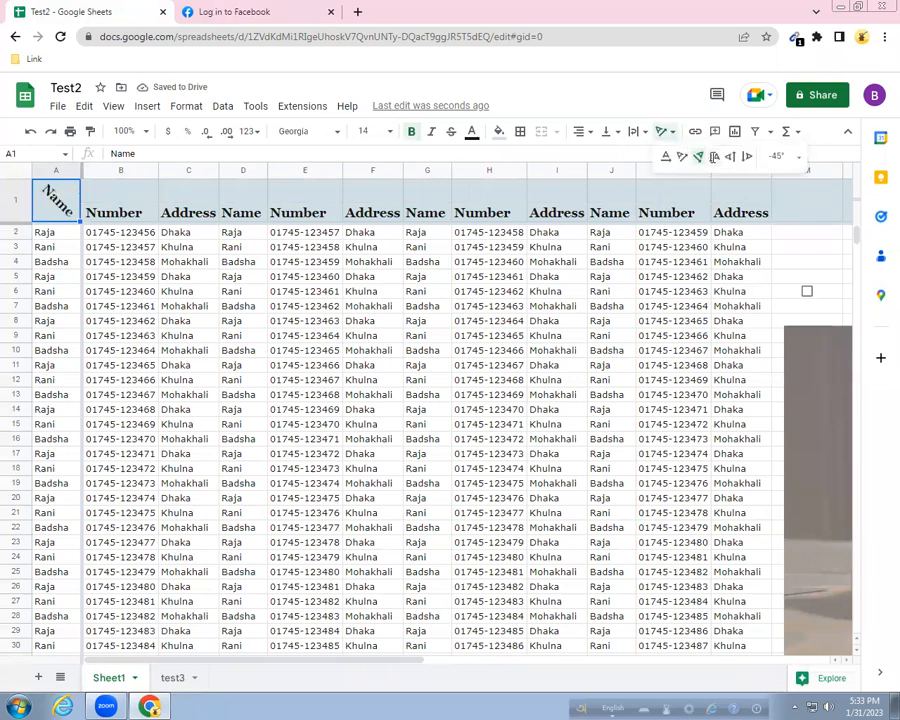
left_click(714, 157)
left_click(664, 131)
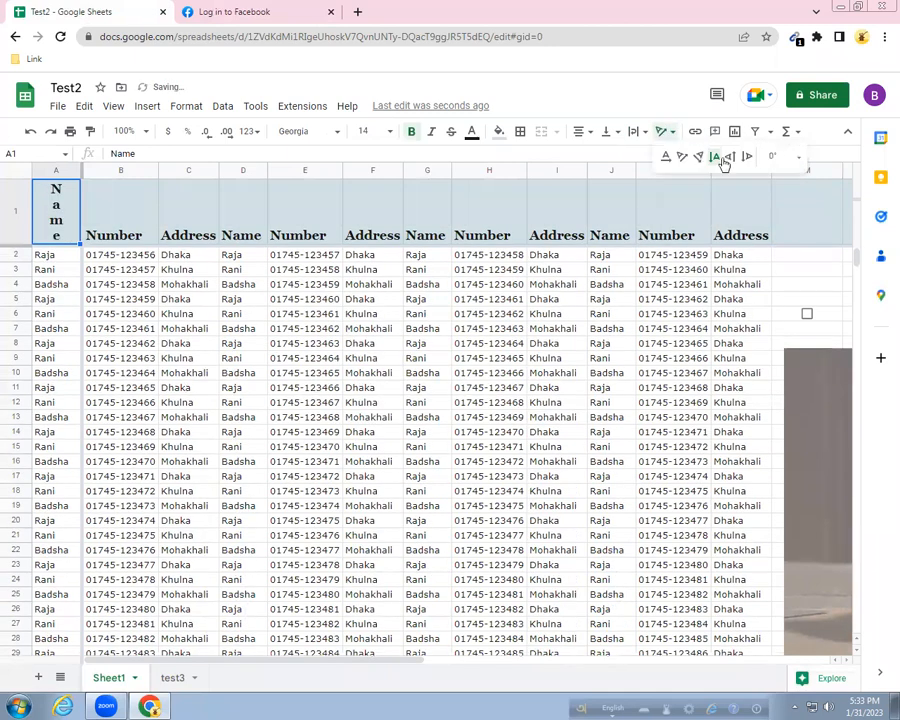
left_click(731, 157)
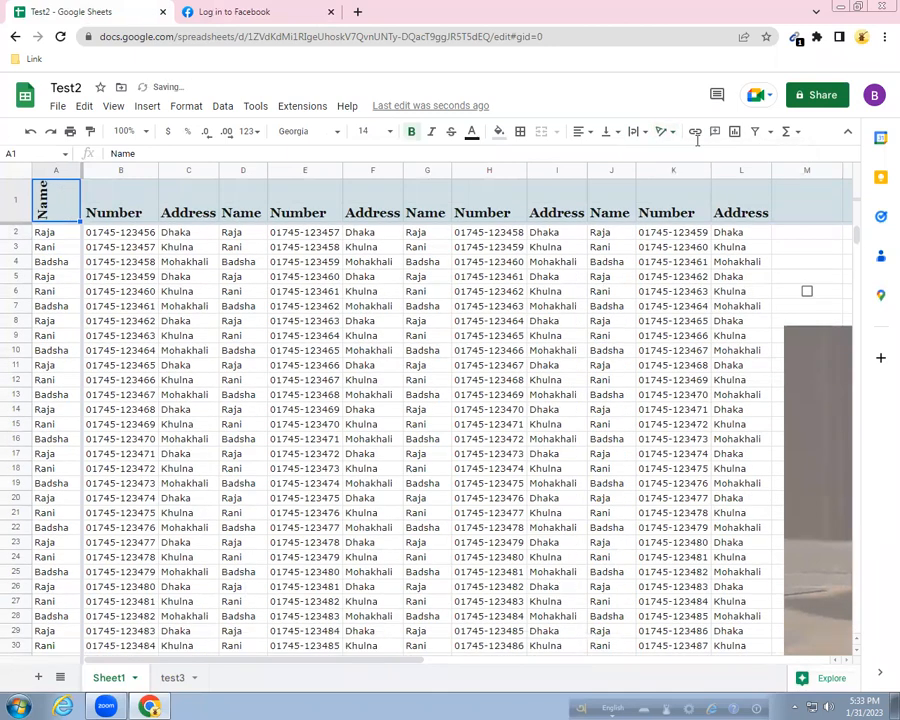
left_click(660, 135)
left_click(745, 158)
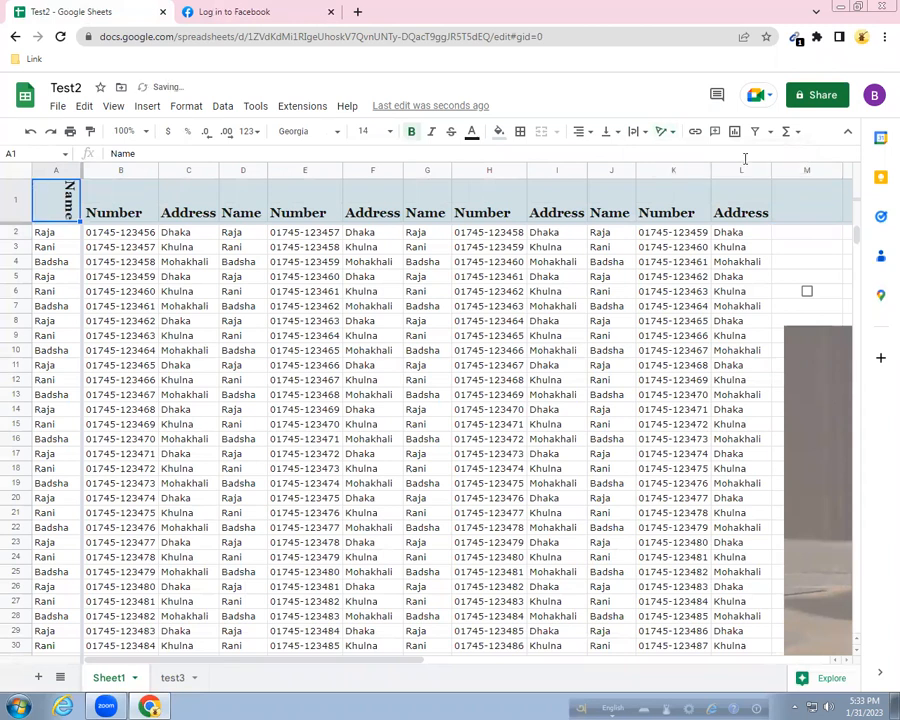
- Try a custom rotation angle of -75° on the Name header in cell A1, and reset its text rotation to None
left_click(669, 137)
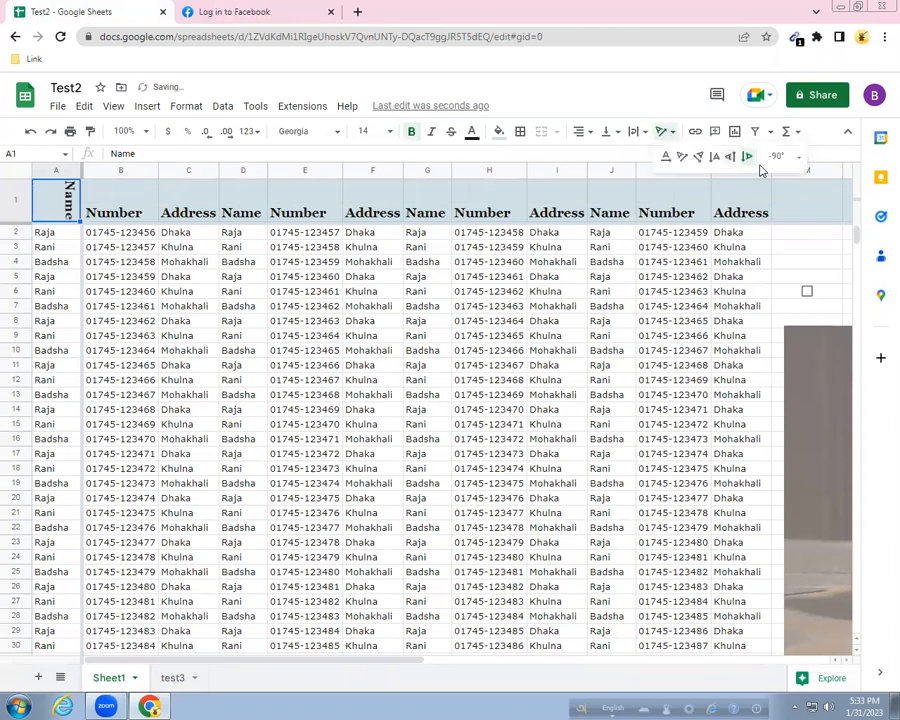
left_click(778, 156)
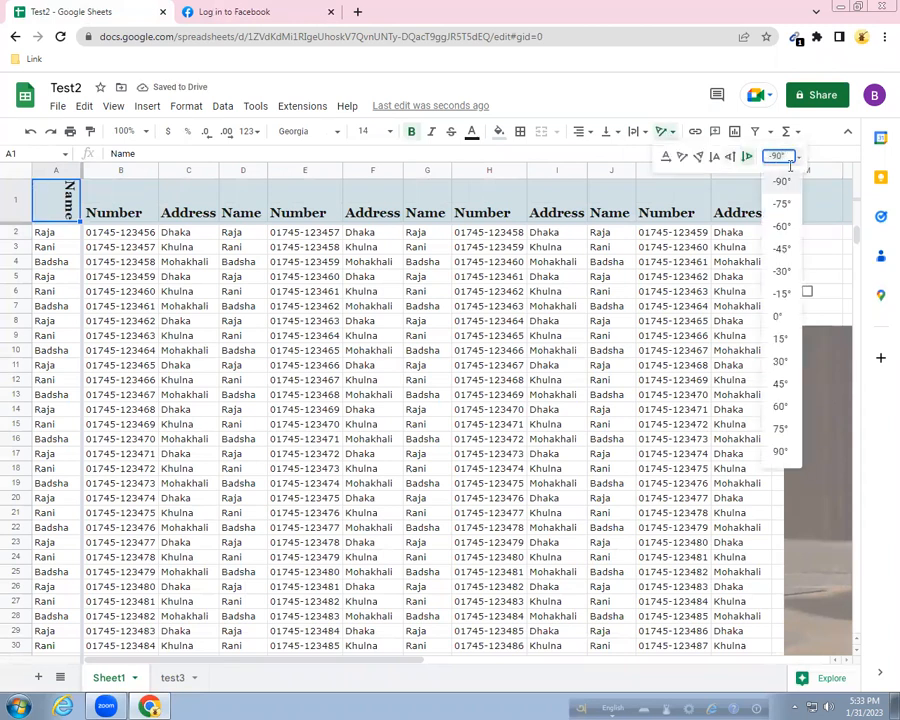
left_click(789, 204)
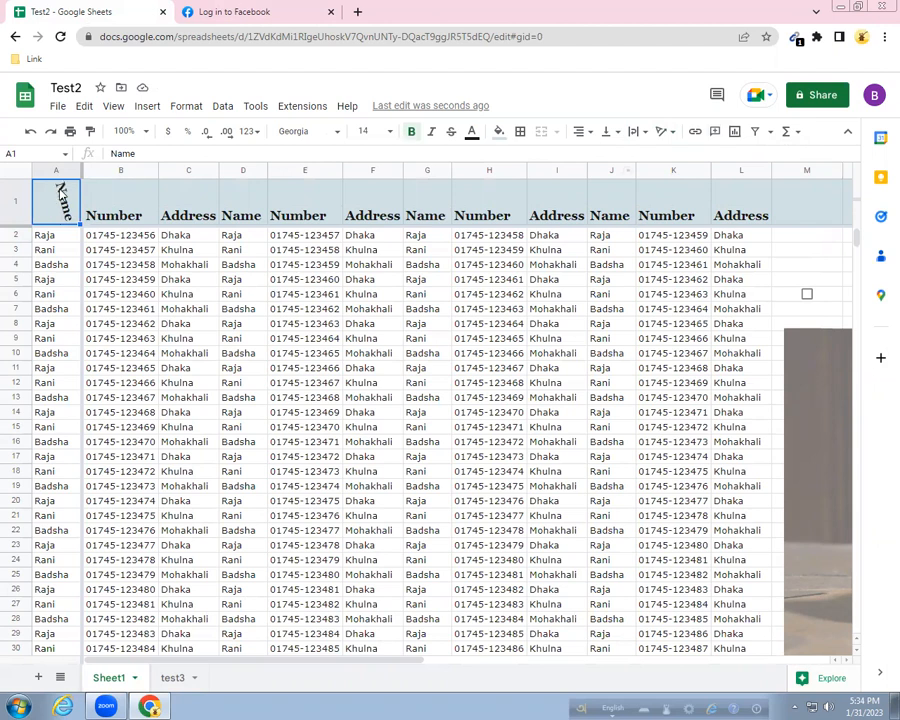
left_click(665, 131)
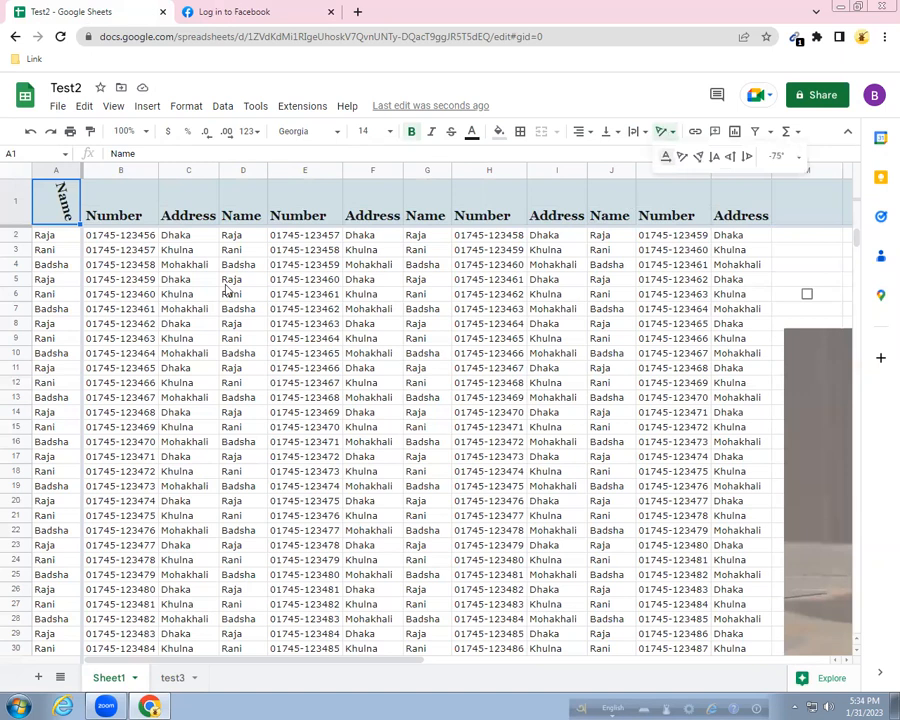
left_click(666, 158)
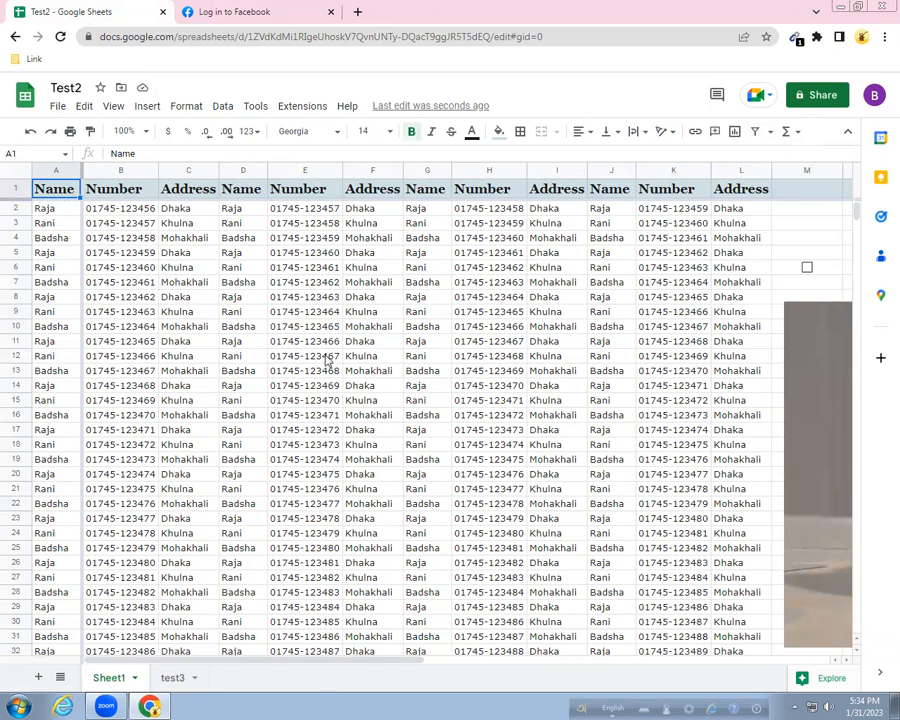
left_click(186, 106)
left_click(236, 106)
left_click(224, 107)
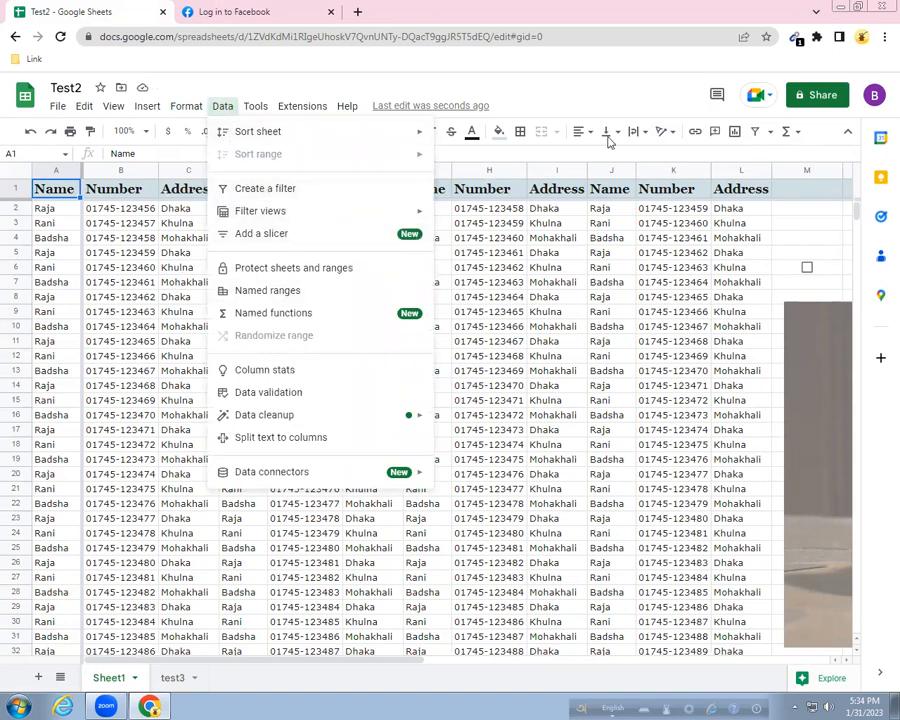
left_click(594, 93)
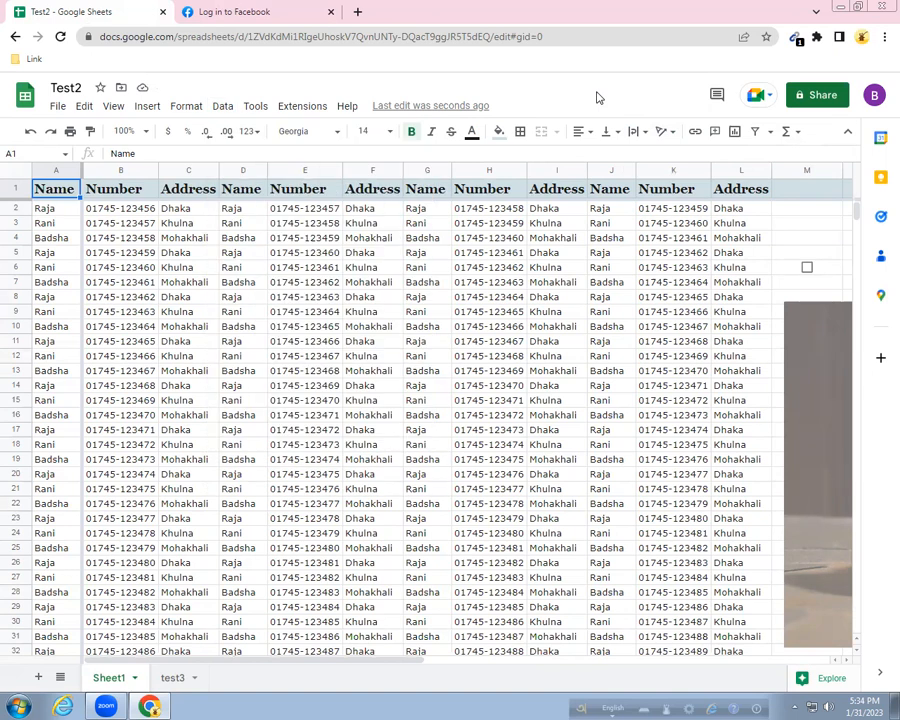
- Create a filter on Sheet1's data, and filter column A by values to keep only the last of the three listed names
left_click(760, 131)
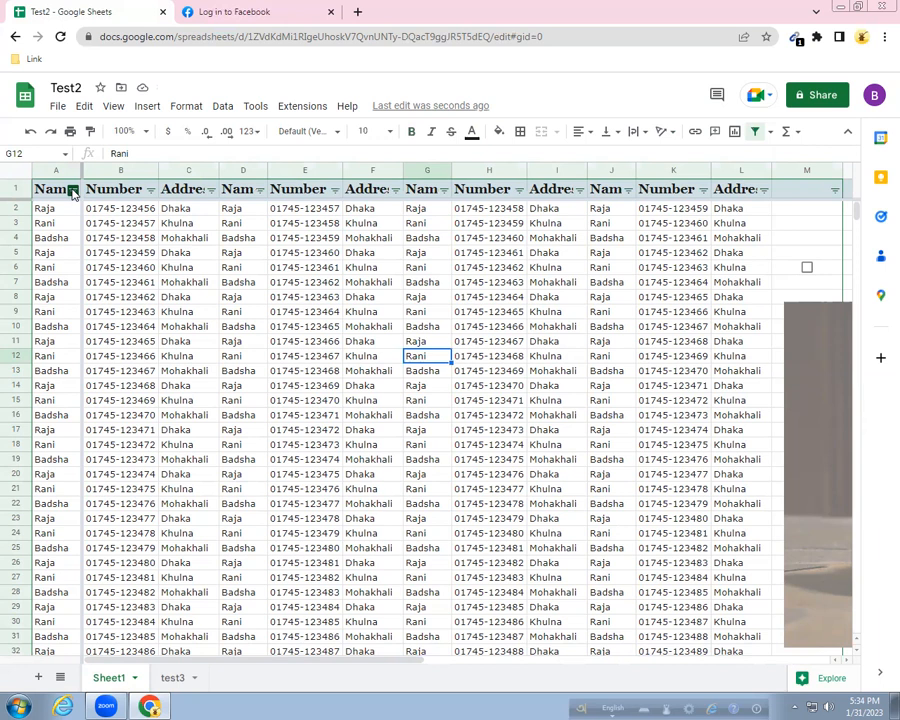
left_click(72, 191)
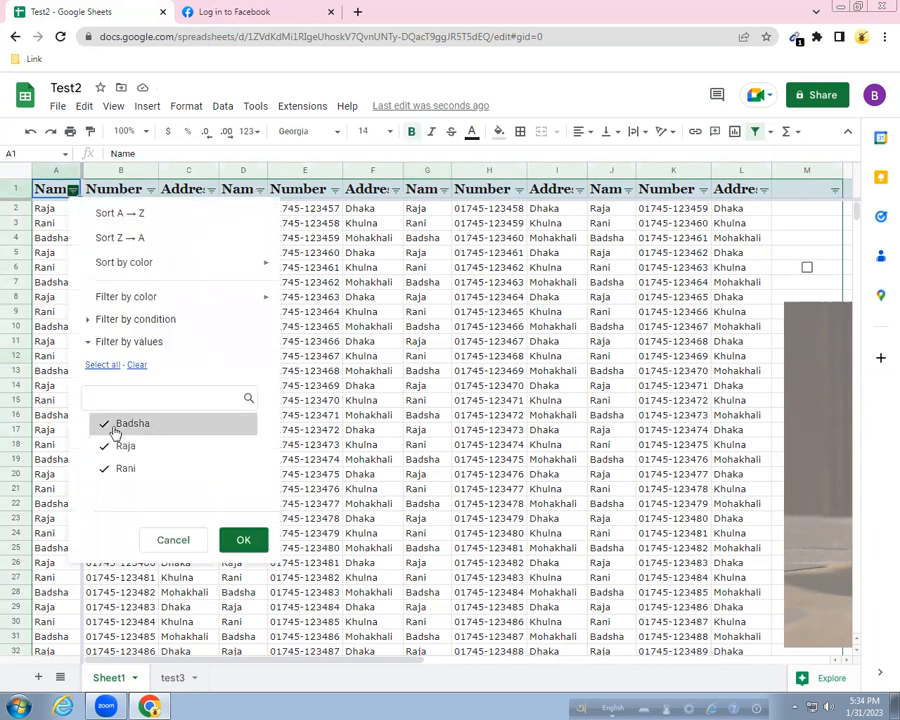
left_click(118, 428)
left_click(161, 447)
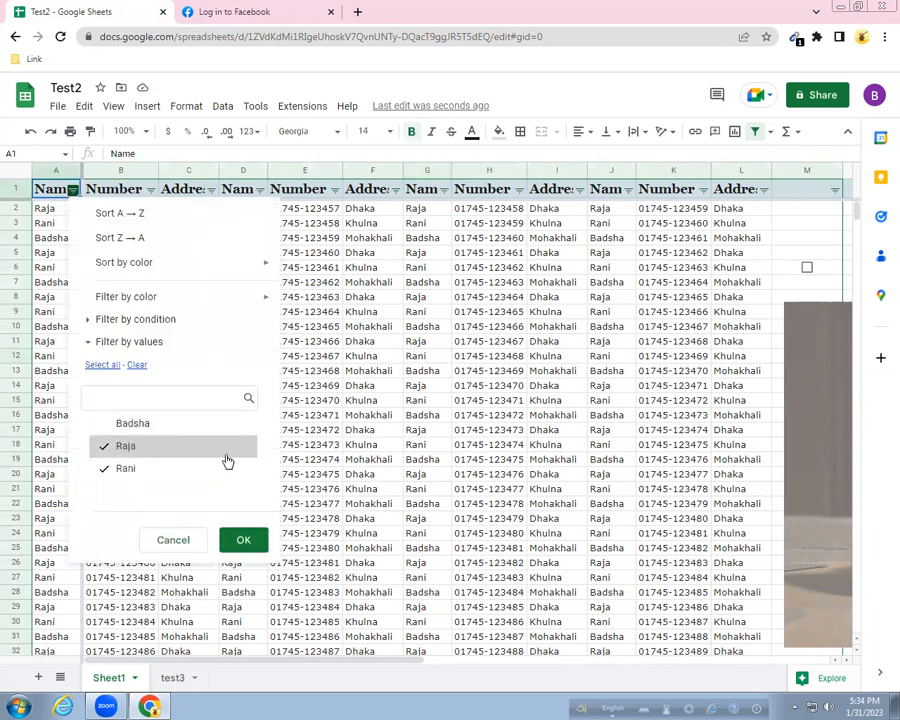
left_click(253, 541)
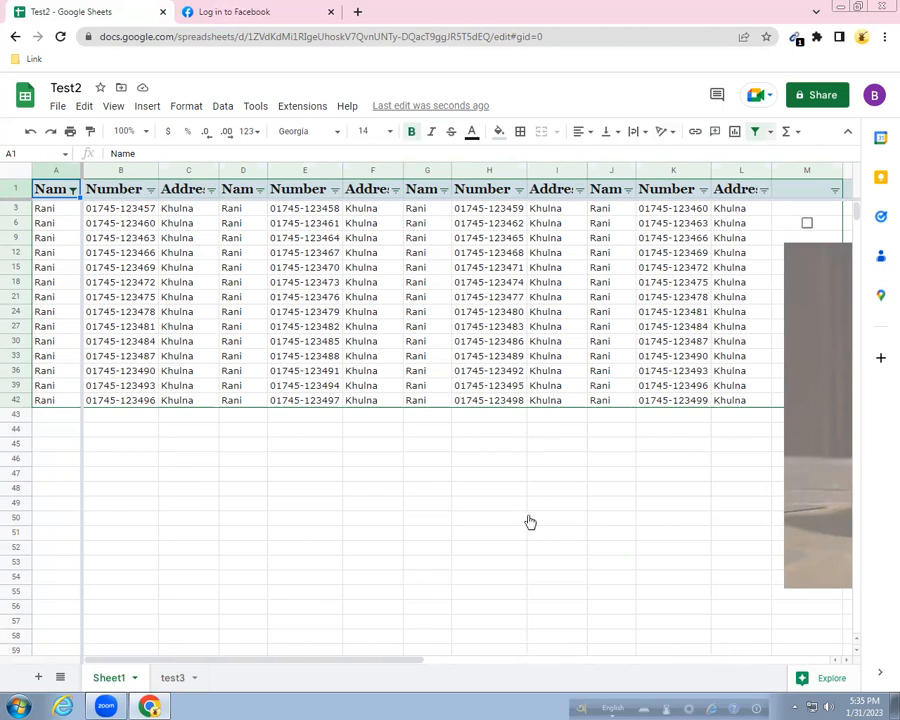
- Remove the filter from Sheet1's data so that all rows show again
key("ctrl+shift+l")
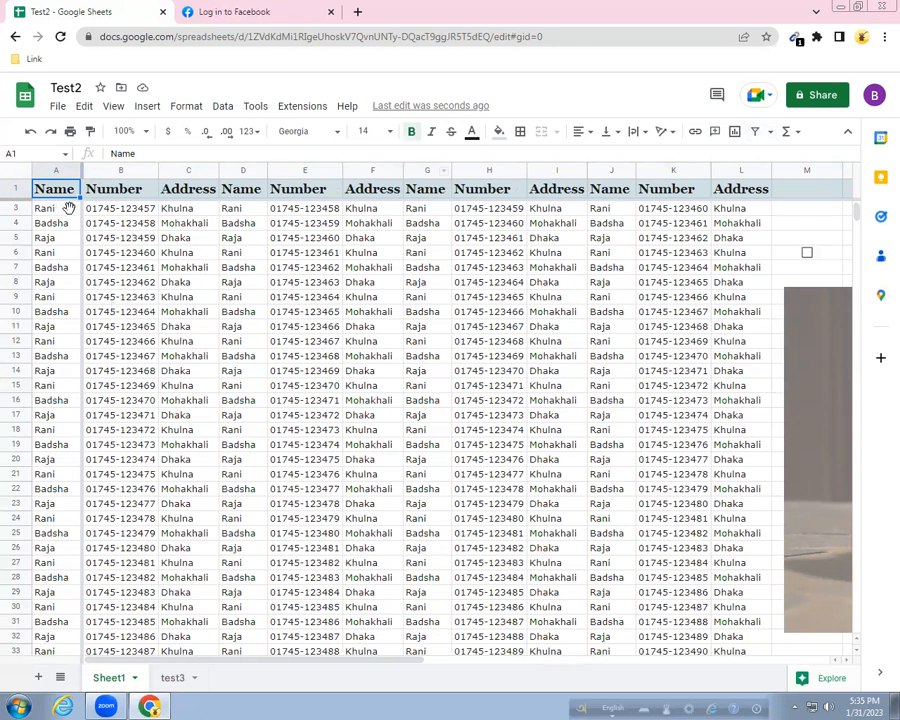
- Merge cells A3:A6 in the first Name column, keeping only the uppermost value
left_click_drag(55, 208, 66, 250)
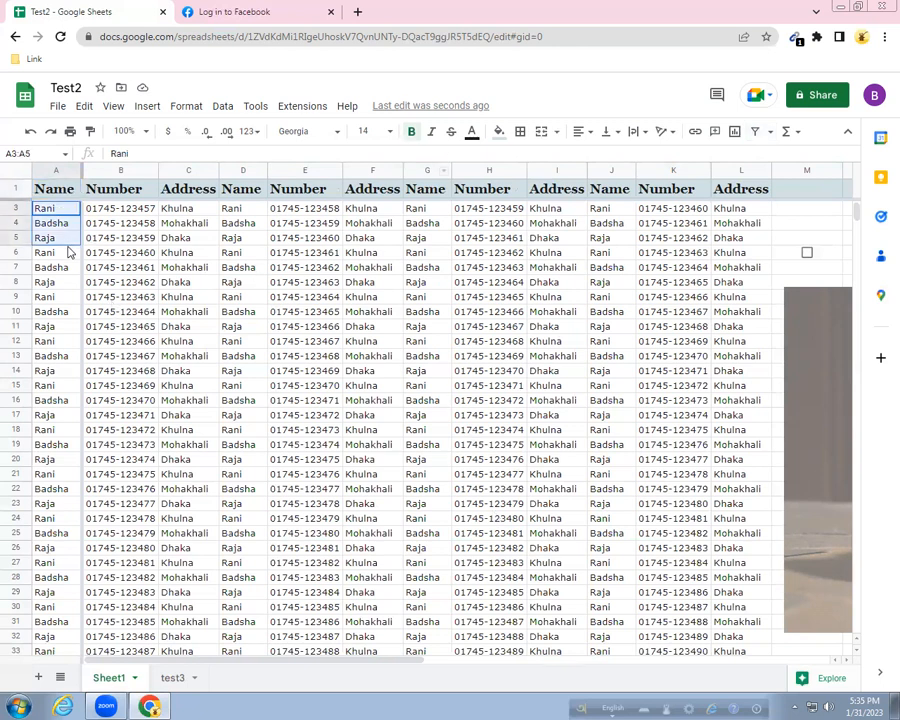
left_click(540, 131)
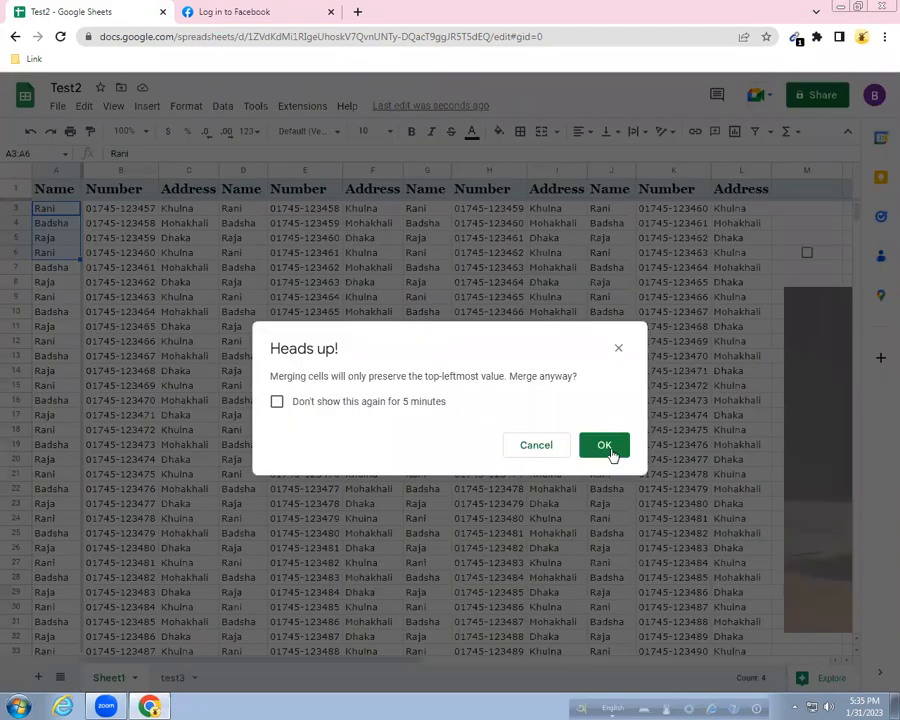
left_click(608, 446)
- Align the text of the merged cell A3:A6 to the middle vertically and to the center horizontally
left_click(607, 131)
left_click(626, 155)
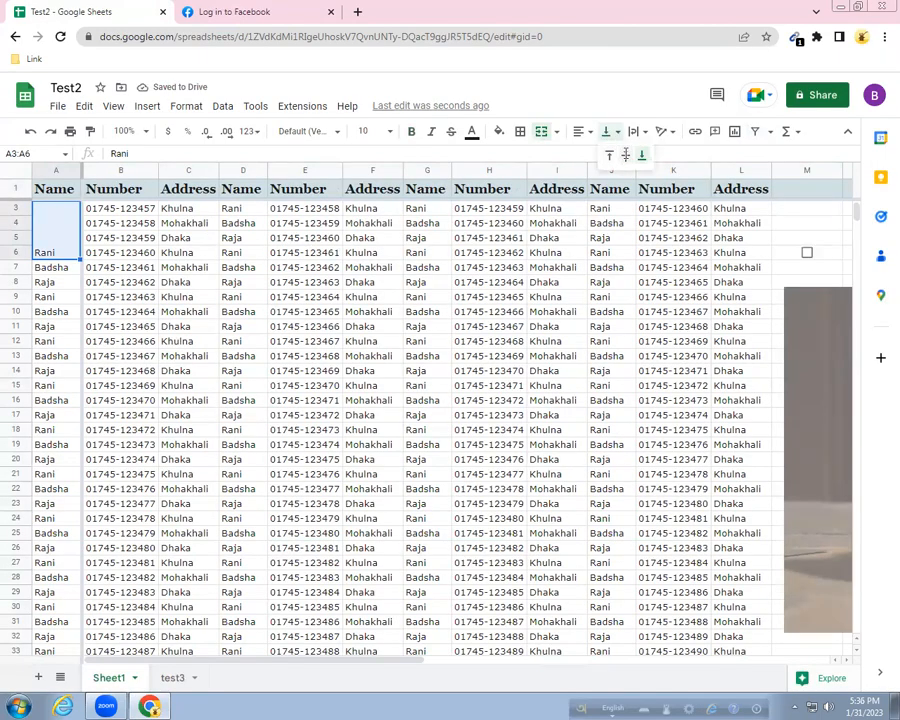
left_click(580, 131)
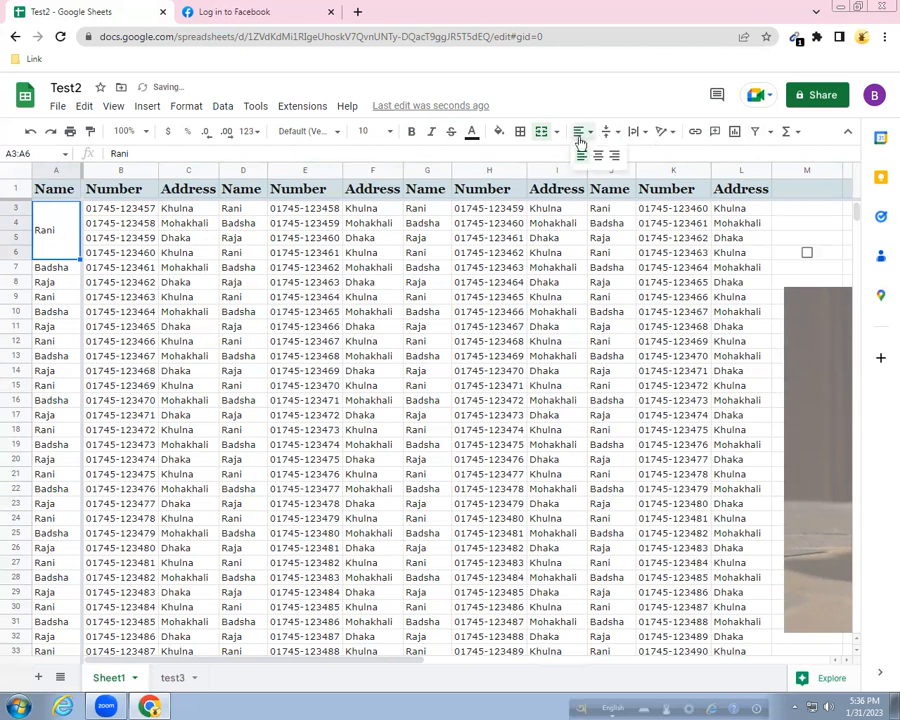
left_click(592, 153)
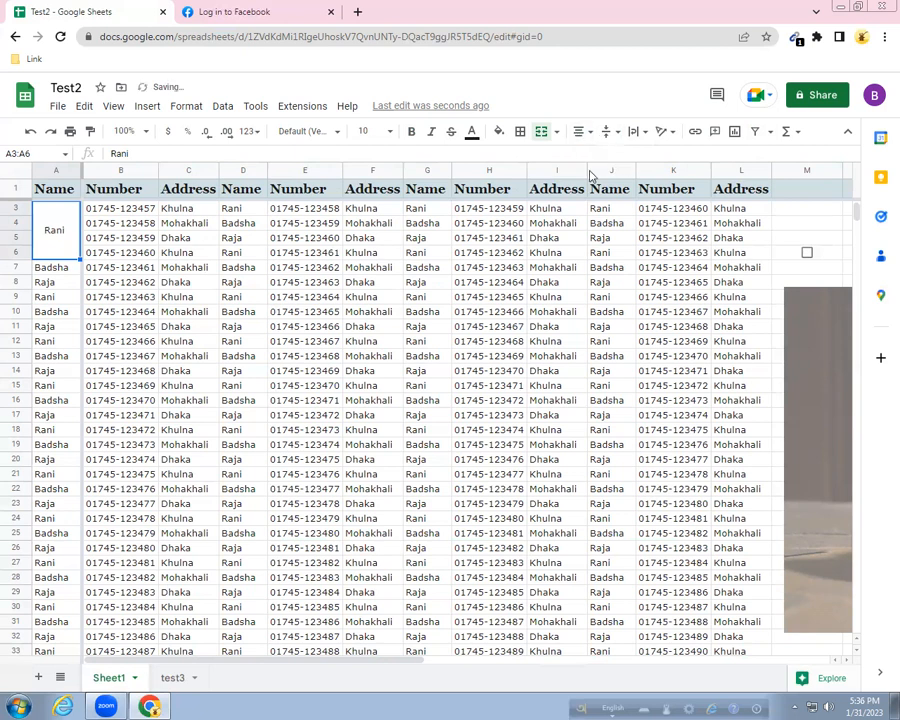
left_click(437, 361)
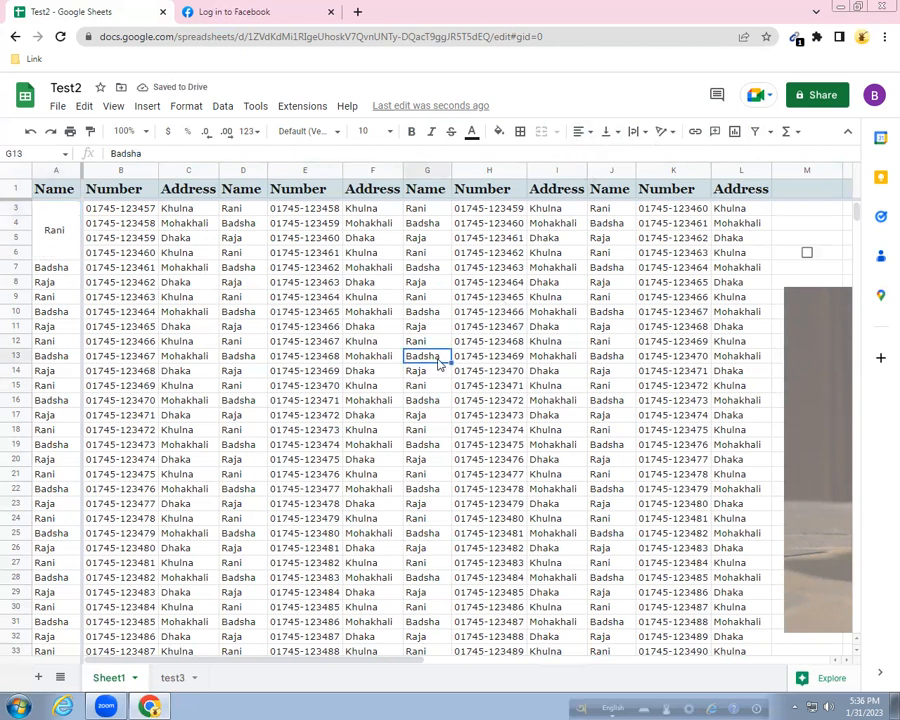